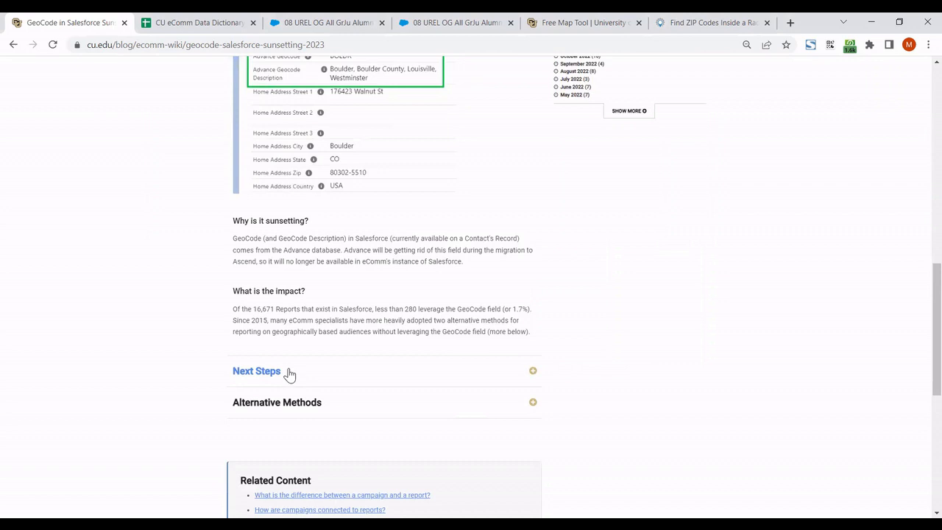
# Step: Expand and read Alternative Methods in the GeoCode sunsetting article, then review its Overview explanation of what GeoCodes are
pyautogui.click(316, 404)
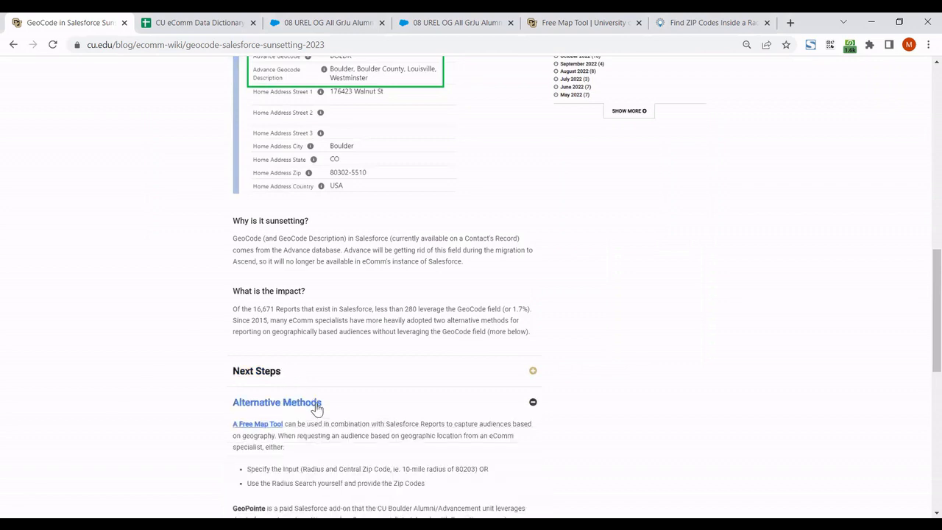
pyautogui.scroll(-2, 318, 406)
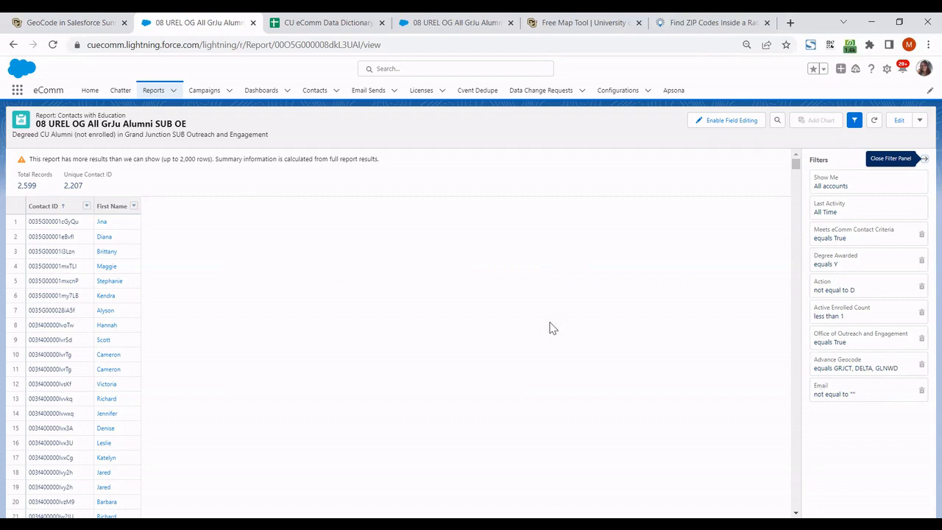
pyautogui.click(79, 25)
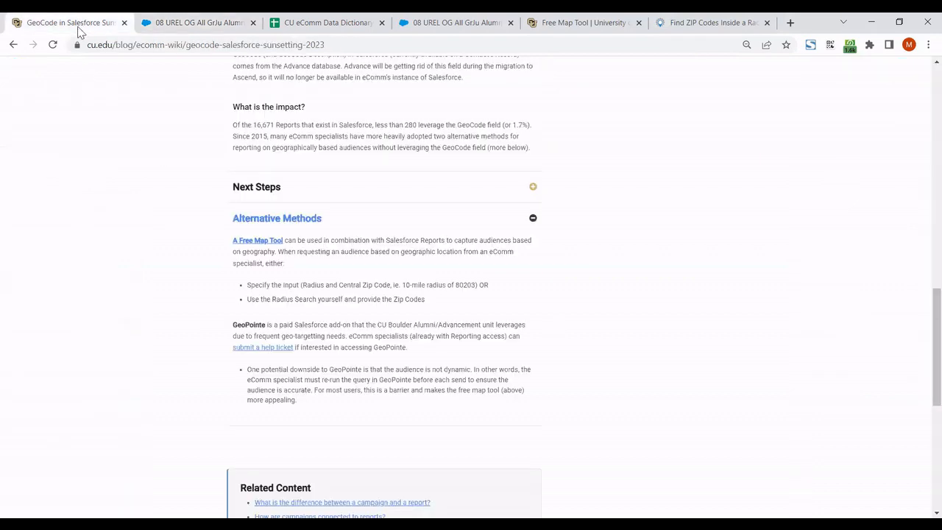
pyautogui.scroll(3, 223, 368)
pyautogui.scroll(5, 223, 363)
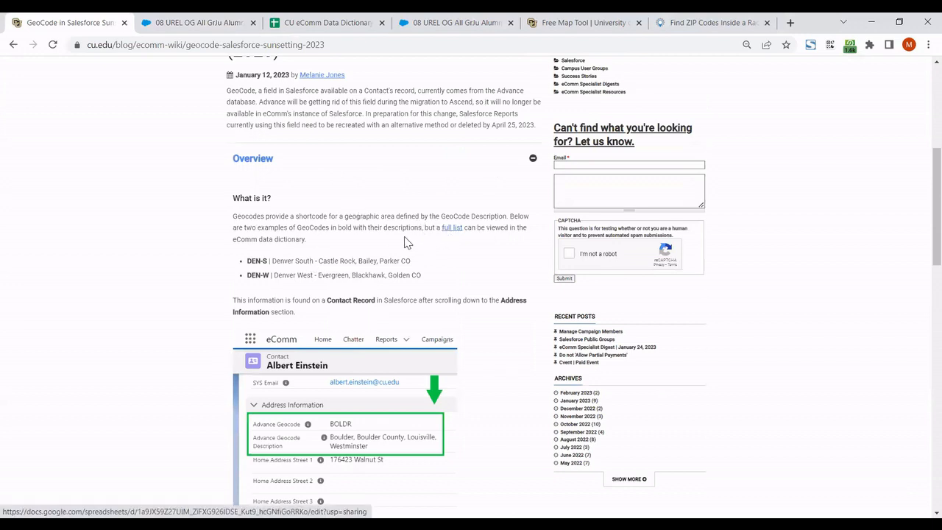
# Step: Examine the DELTA and GLNWD rows and the Description column on the Geo Codes sheet of the CU eComm Data Dictionary
pyautogui.click(332, 26)
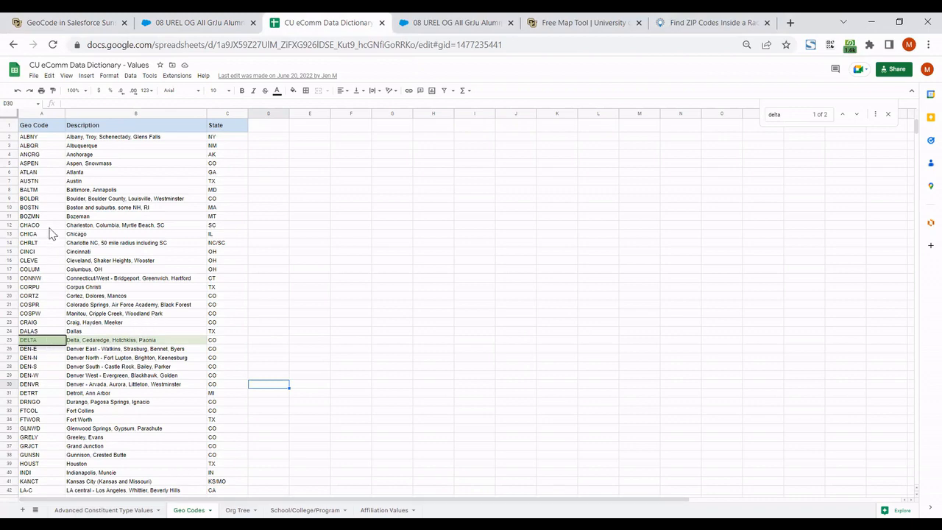
pyautogui.click(46, 342)
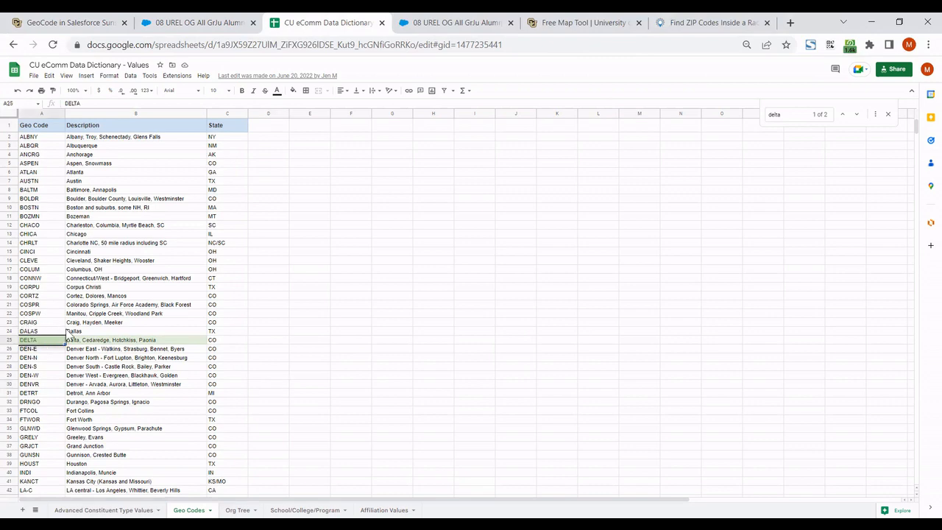
pyautogui.click(77, 343)
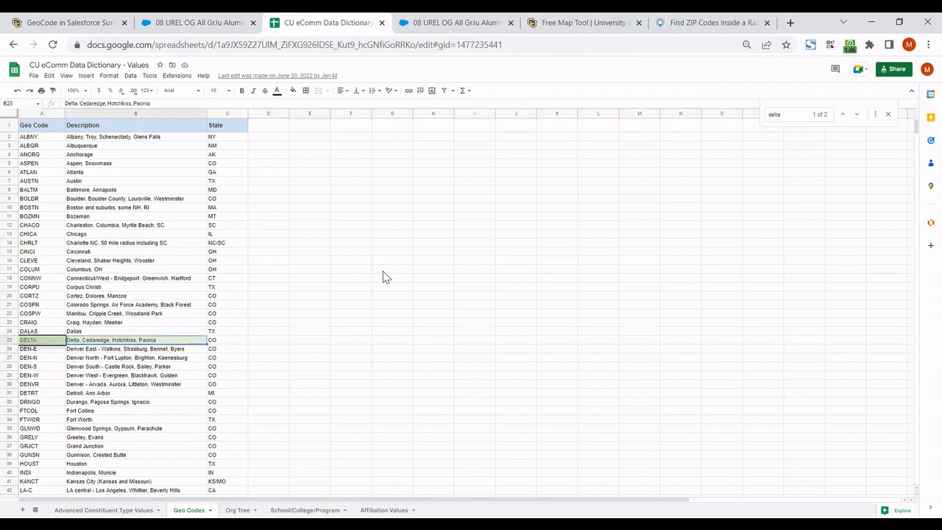
pyautogui.click(10, 428)
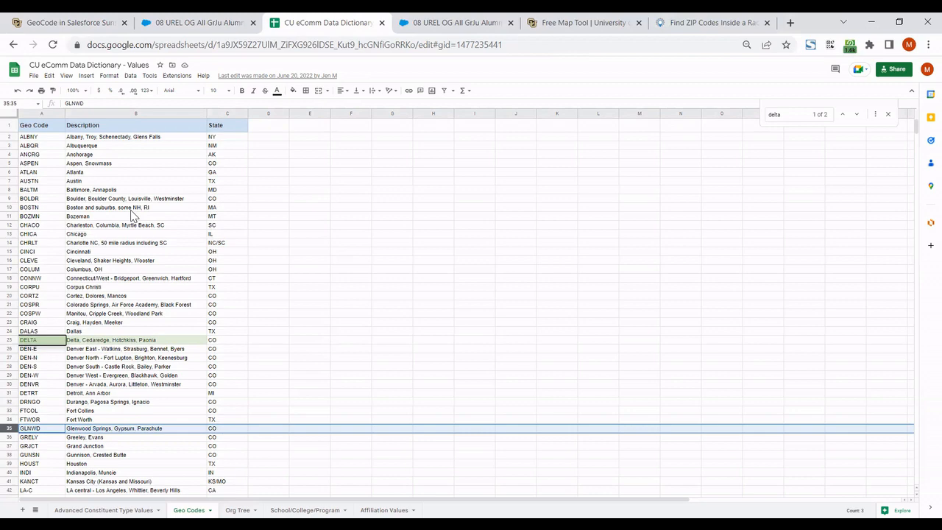
pyautogui.click(131, 112)
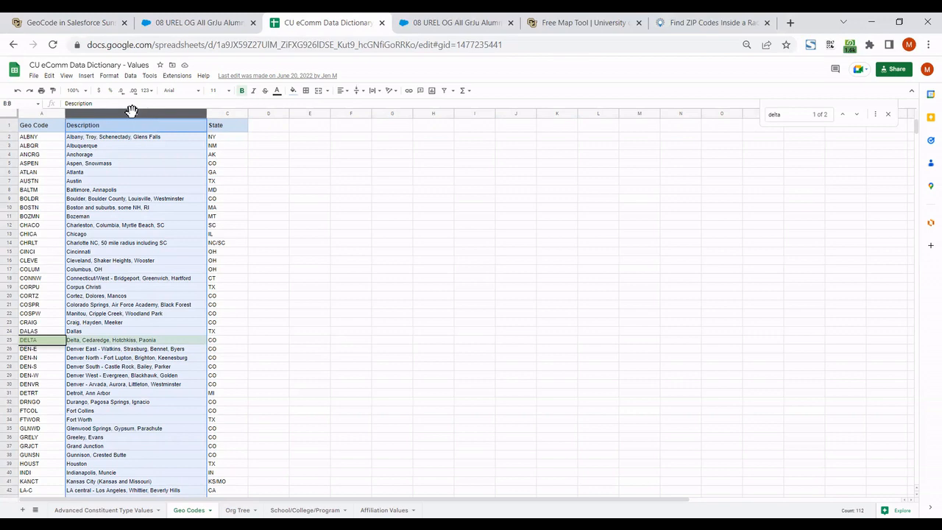
pyautogui.click(309, 207)
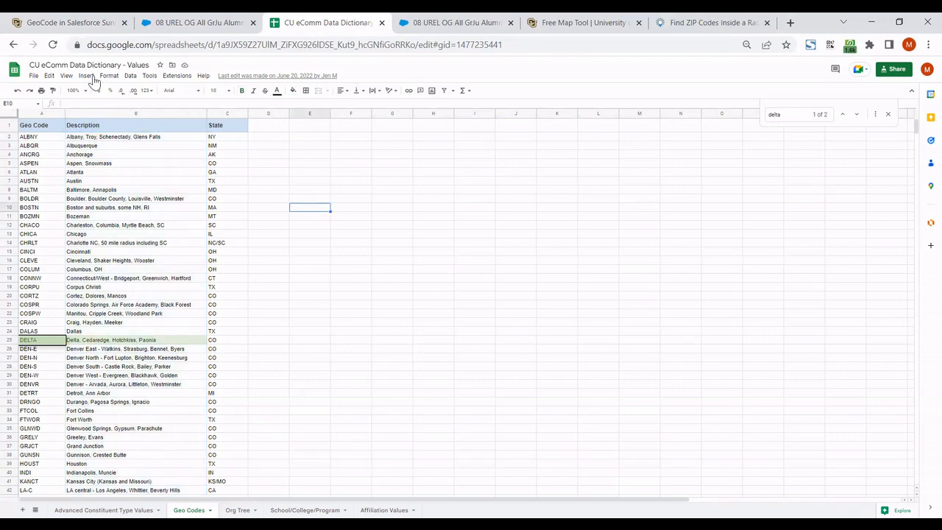
# Step: Return to the GeoCode sunsetting article and review the Free Map Tool option under Alternative Methods
pyautogui.click(74, 22)
pyautogui.scroll(-10, 207, 229)
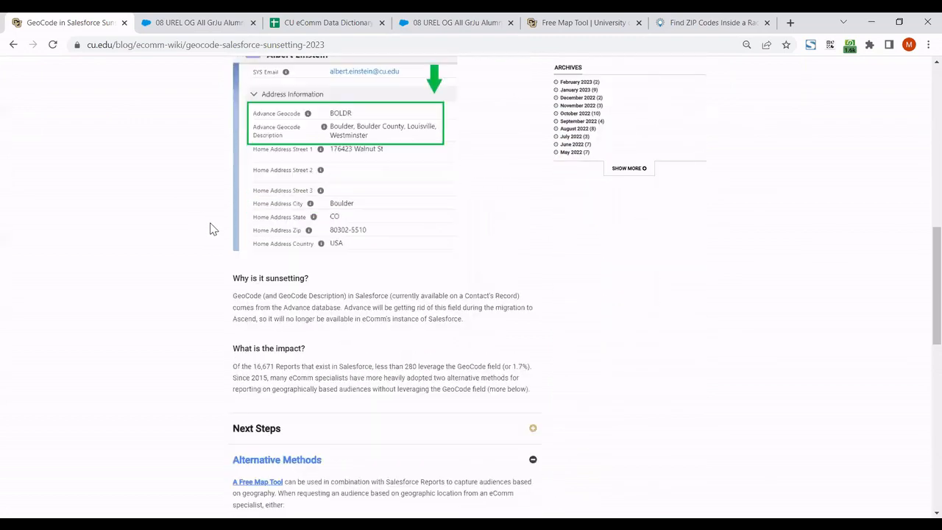
pyautogui.scroll(-1, 209, 228)
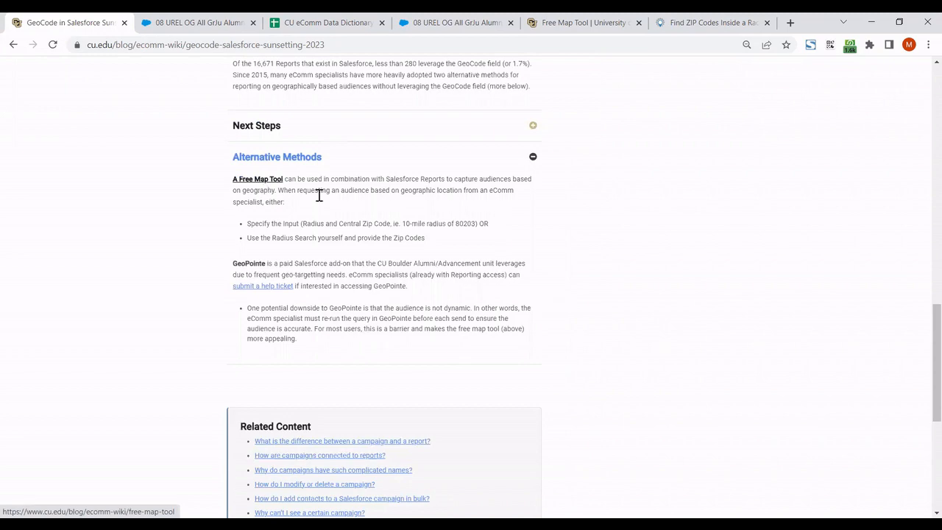
# Step: Review the Free Map Tool wiki article's instructions for setting a radius, choosing a central point and copying the ZIP codes
pyautogui.click(582, 23)
pyautogui.scroll(-5, 477, 286)
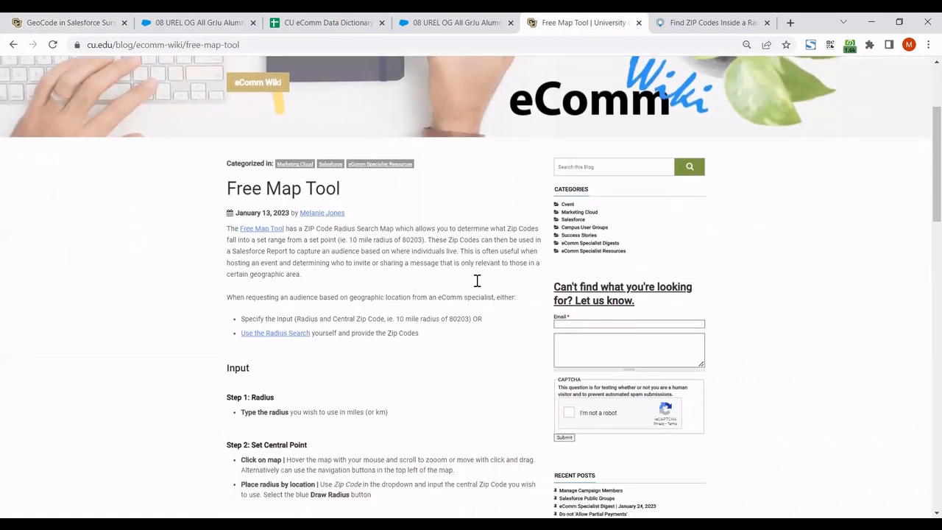
pyautogui.scroll(-3, 474, 285)
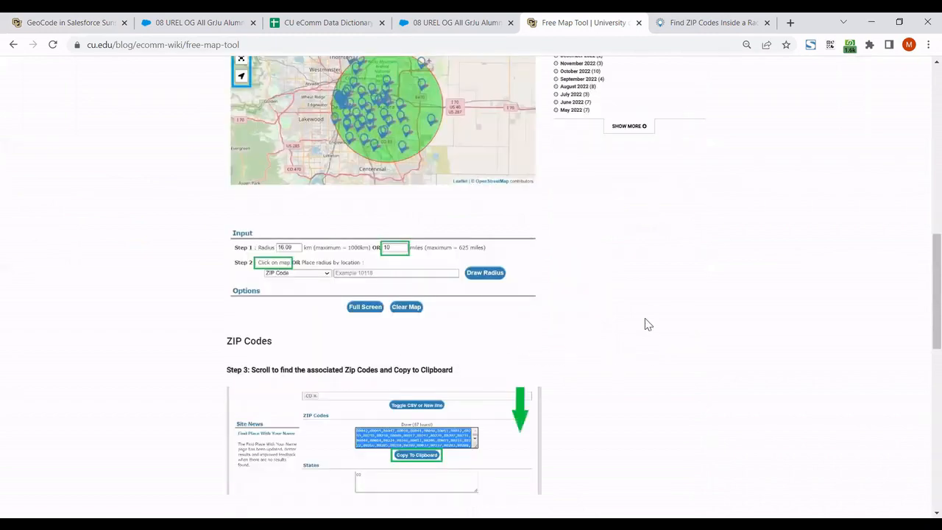
pyautogui.scroll(3, 574, 417)
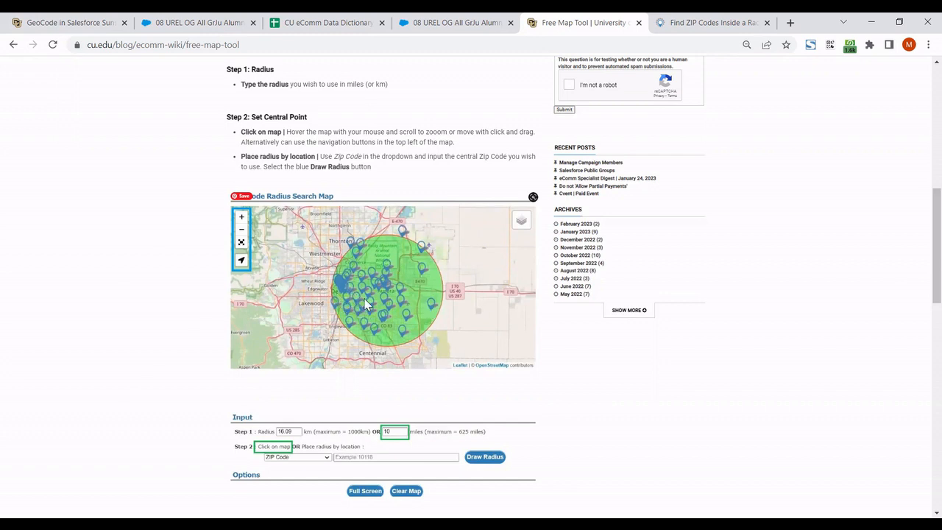
pyautogui.scroll(5, 410, 308)
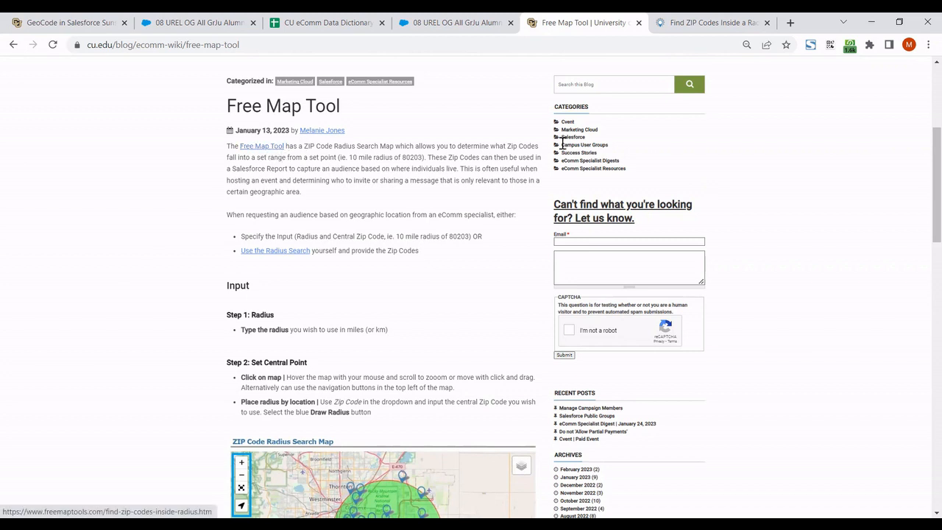
# Step: On the FreeMapTools ZIP code radius page, draw a 45-mile radius centred northeast of Grand Junction, Colorado
pyautogui.click(701, 24)
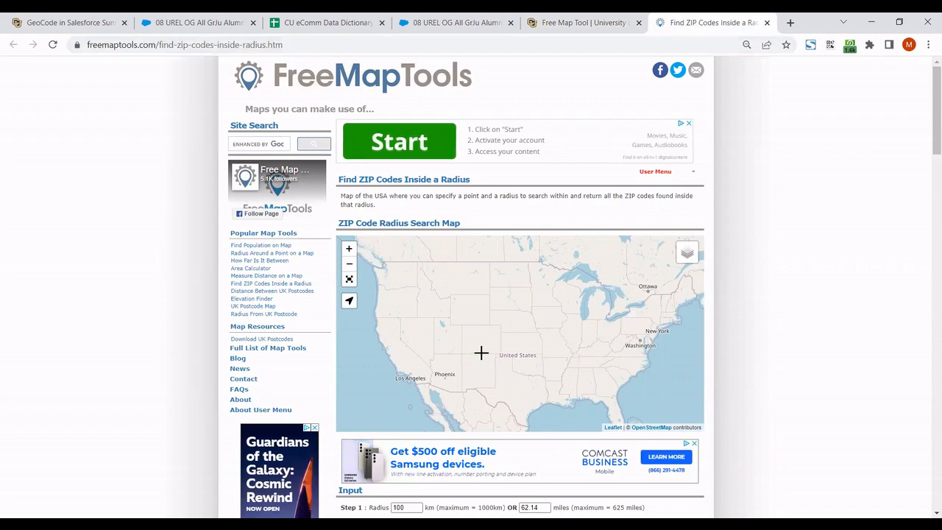
pyautogui.scroll(1, 474, 337)
pyautogui.scroll(3, 467, 317)
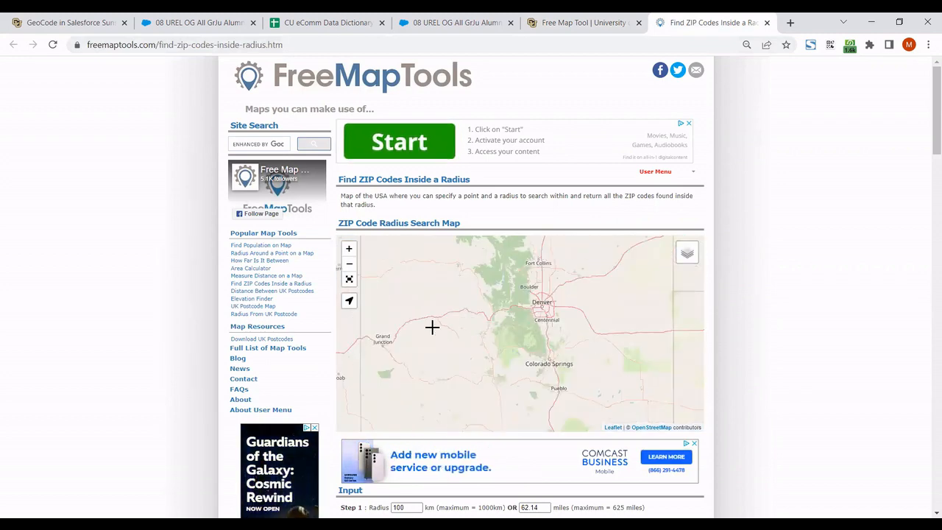
pyautogui.moveTo(416, 327); pyautogui.dragTo(538, 277)
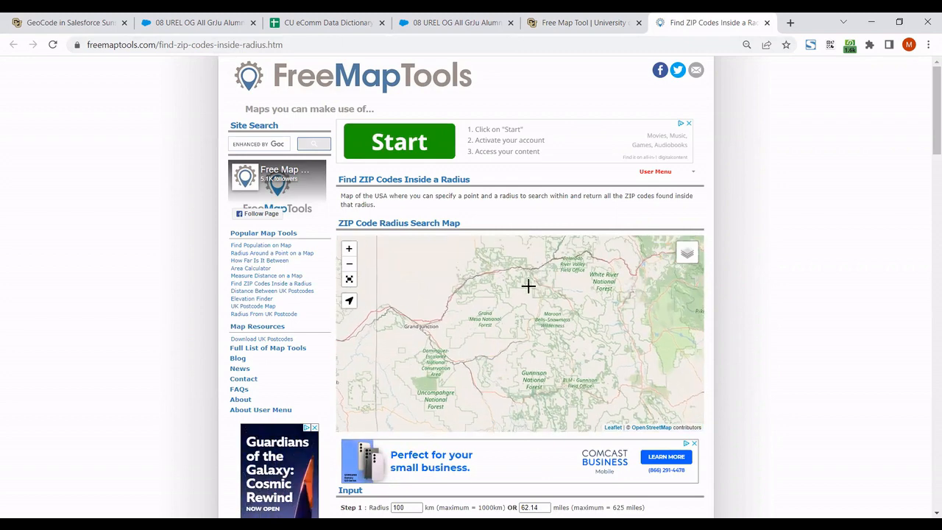
pyautogui.scroll(1, 471, 318)
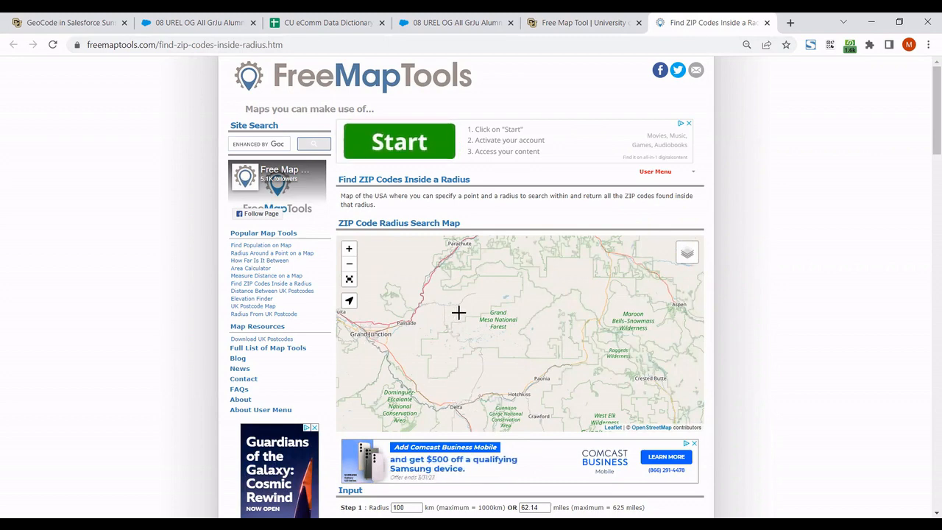
pyautogui.moveTo(459, 312); pyautogui.dragTo(455, 333)
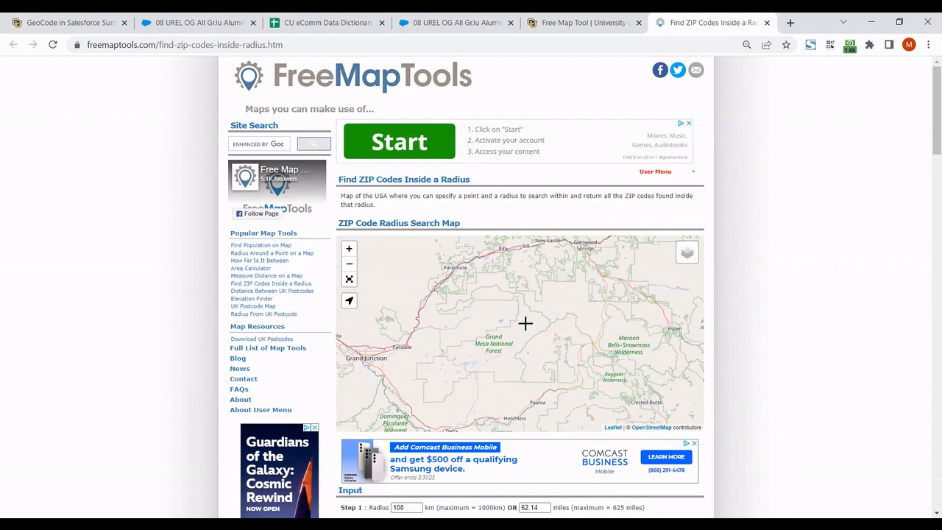
pyautogui.scroll(-1, 525, 323)
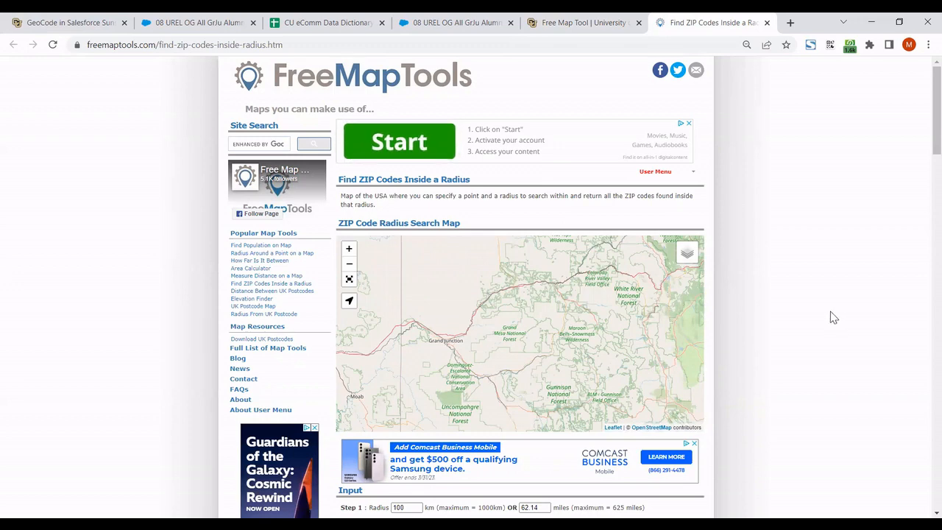
pyautogui.scroll(-1, 830, 324)
pyautogui.scroll(-1, 827, 320)
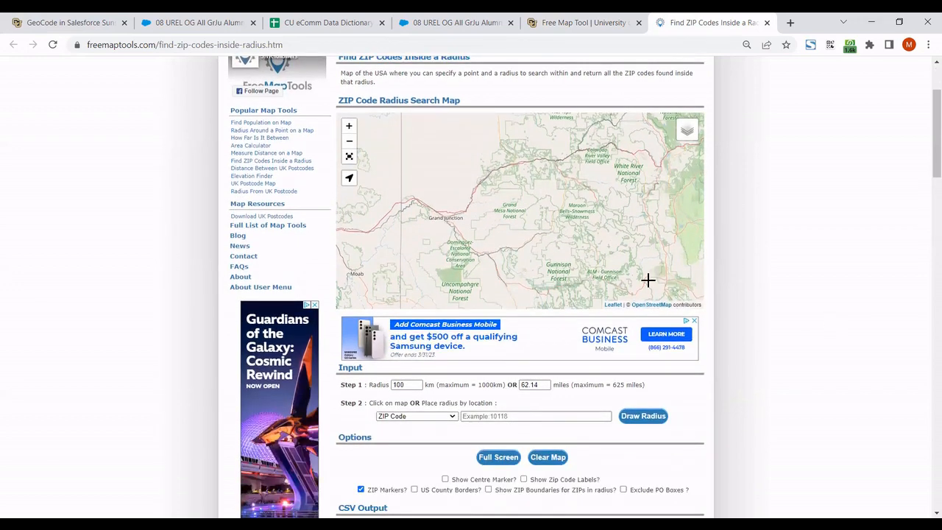
pyautogui.moveTo(547, 384); pyautogui.dragTo(521, 387)
pyautogui.write('45')
pyautogui.click(493, 187)
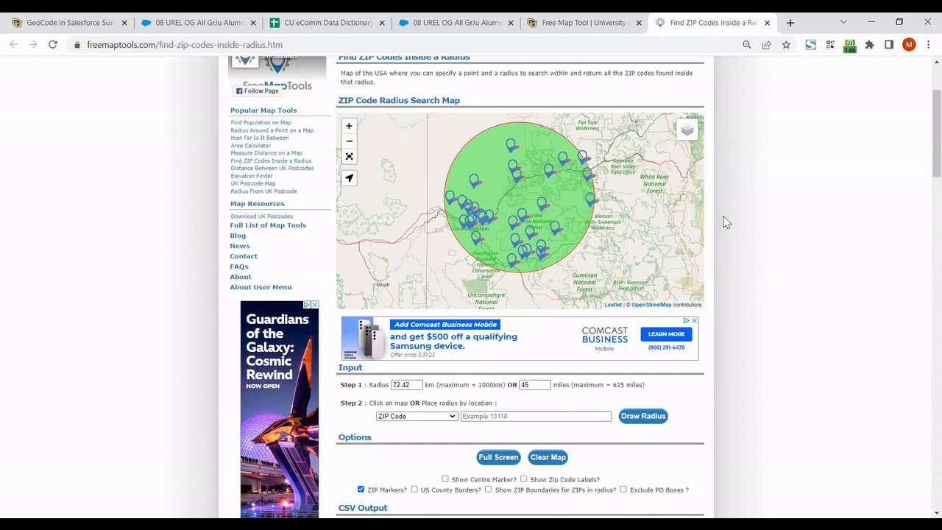
# Step: Select the full list of ZIP codes generated for the drawn radius
pyautogui.scroll(-4, 754, 209)
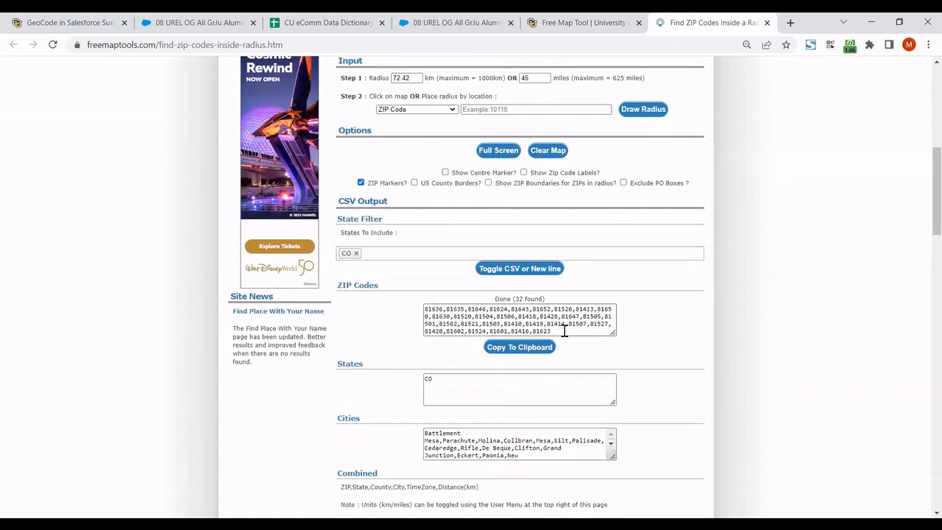
pyautogui.moveTo(564, 332); pyautogui.dragTo(413, 307)
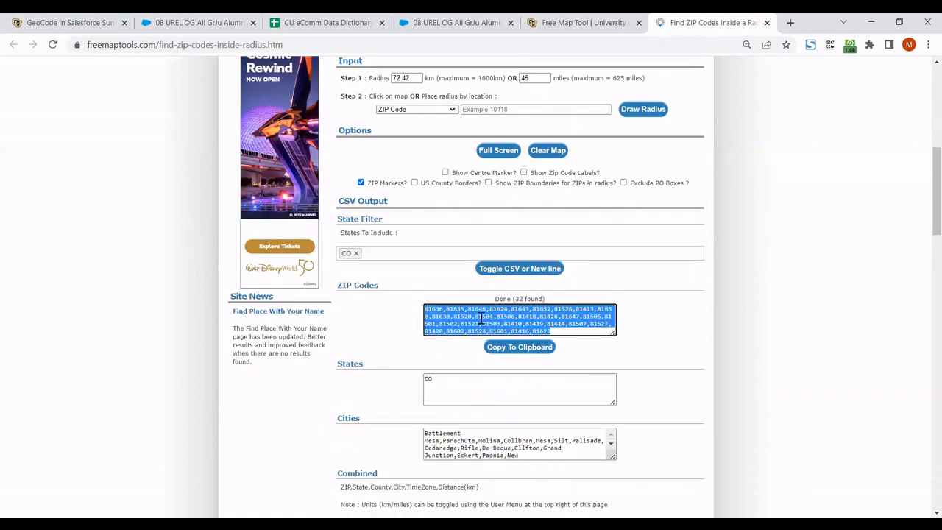
pyautogui.scroll(2, 752, 244)
pyautogui.scroll(1, 530, 175)
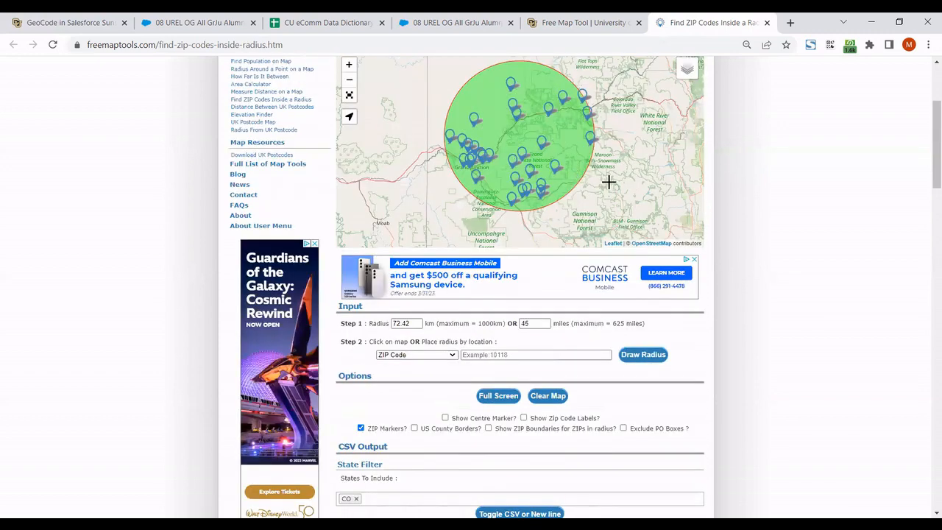
pyautogui.scroll(2, 759, 223)
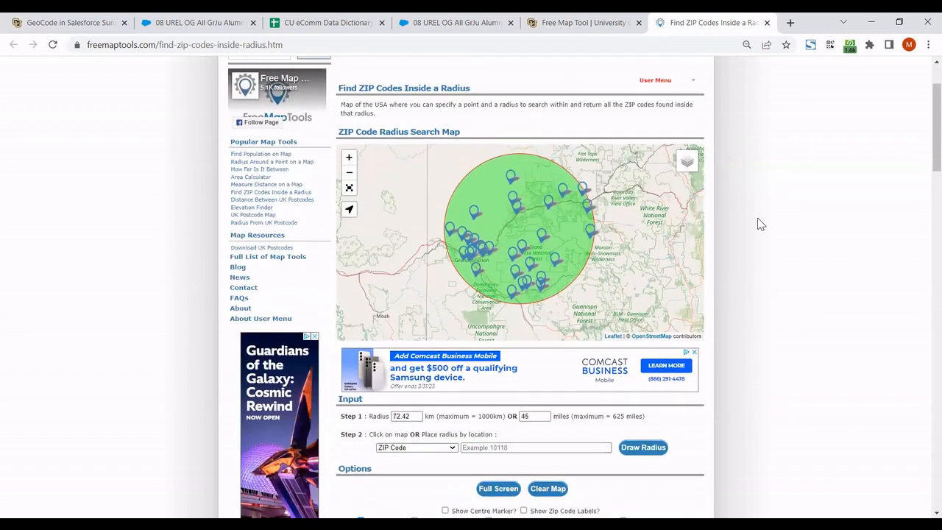
pyautogui.scroll(-2, 752, 243)
pyautogui.scroll(-1, 753, 243)
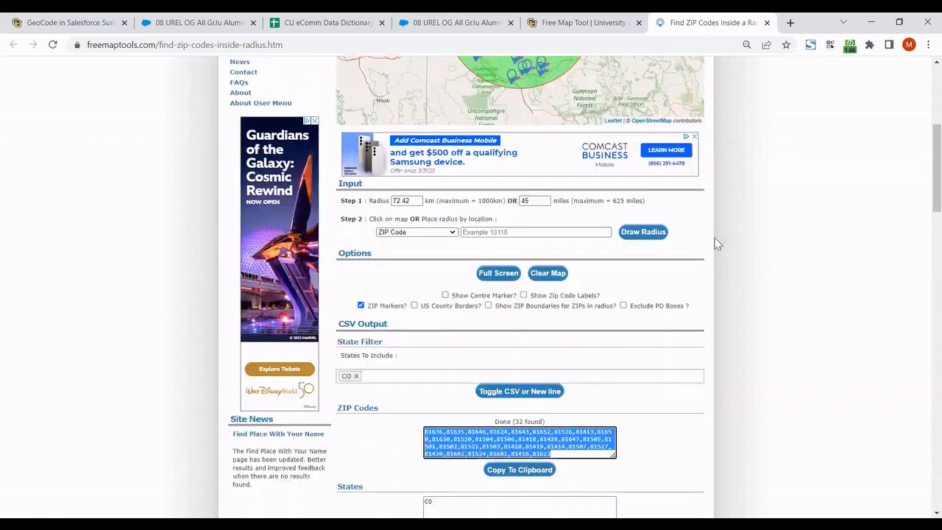
pyautogui.click(584, 456)
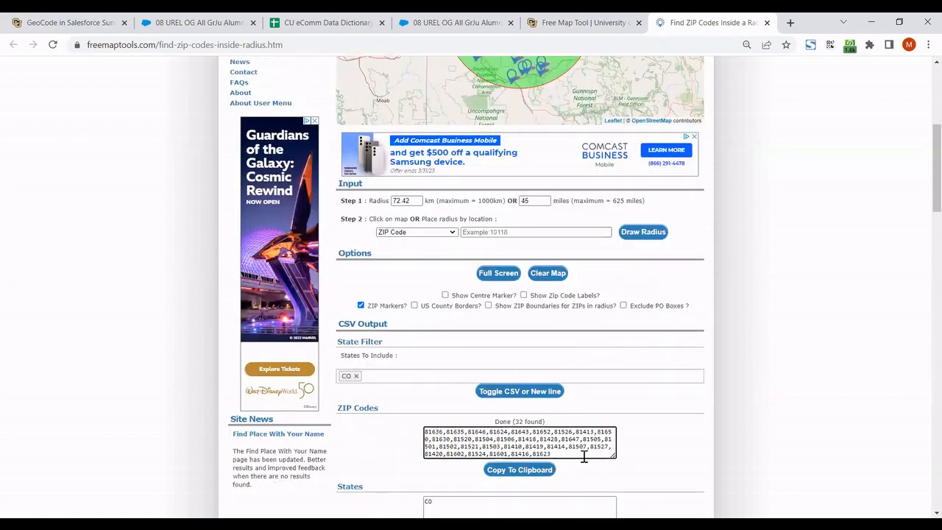
pyautogui.moveTo(584, 457); pyautogui.dragTo(414, 426)
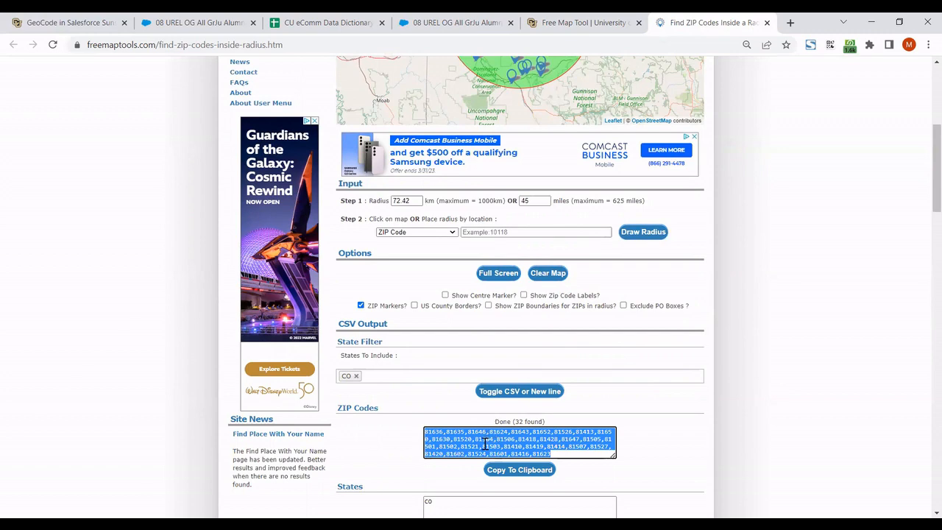
# Step: Switch to the Salesforce report 08 UREL OG All GrJu Alumni SUB OE and check its Unique Contact ID total
pyautogui.click(197, 23)
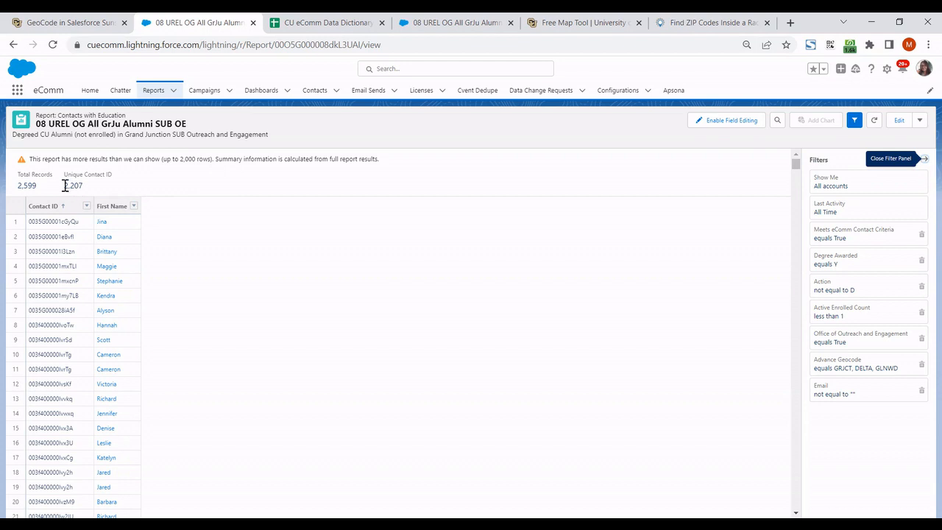
pyautogui.moveTo(64, 185); pyautogui.dragTo(83, 188)
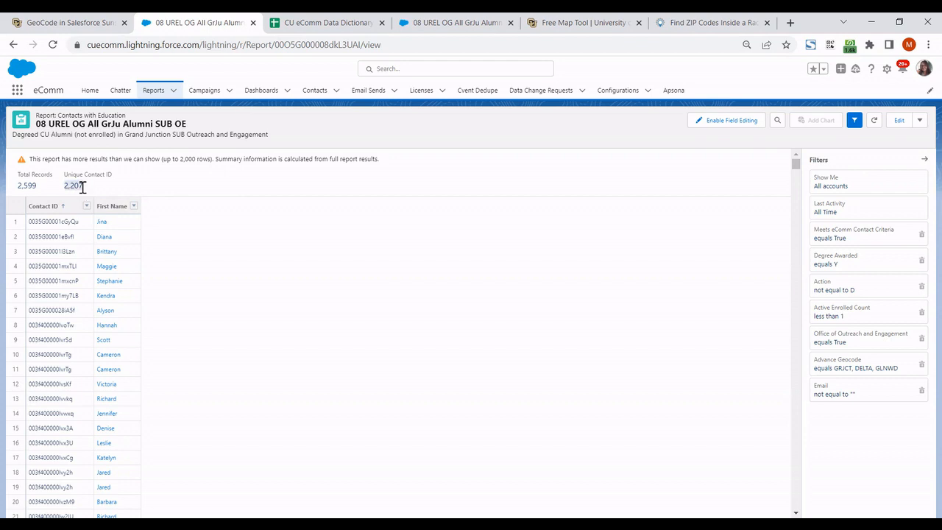
pyautogui.click(156, 192)
pyautogui.moveTo(67, 179); pyautogui.dragTo(135, 188)
pyautogui.click(134, 187)
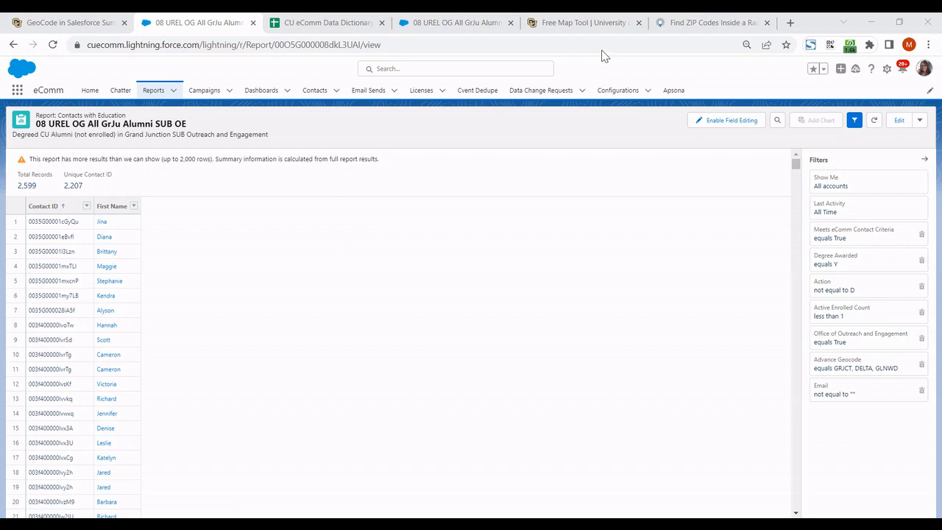
# Step: Open the report's filters for editing and fetch the ZIP codes of the 45-mile radius from the FreeMapTools page
pyautogui.click(898, 122)
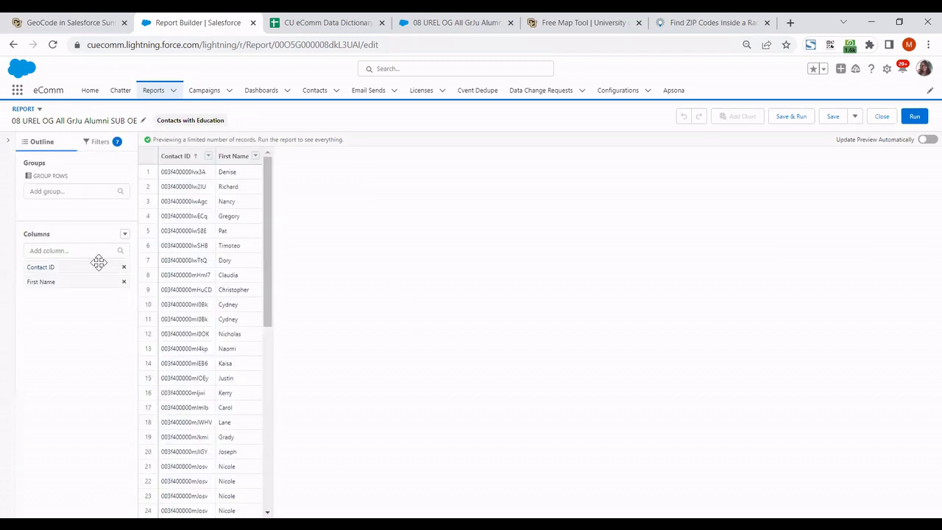
pyautogui.click(98, 143)
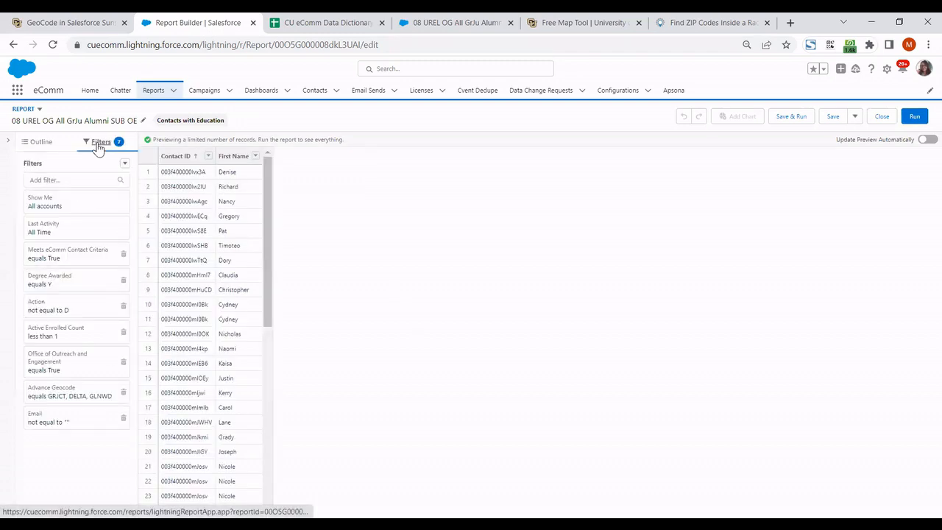
pyautogui.click(685, 22)
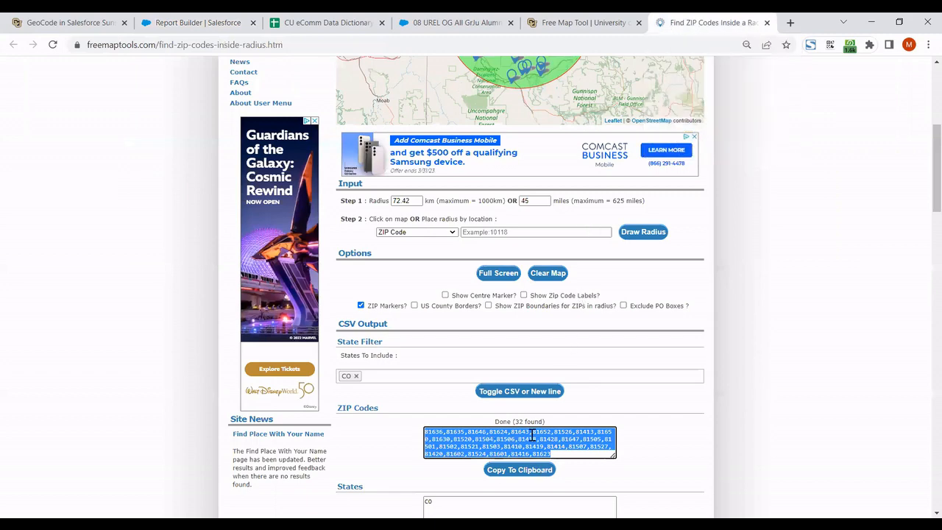
pyautogui.click(188, 22)
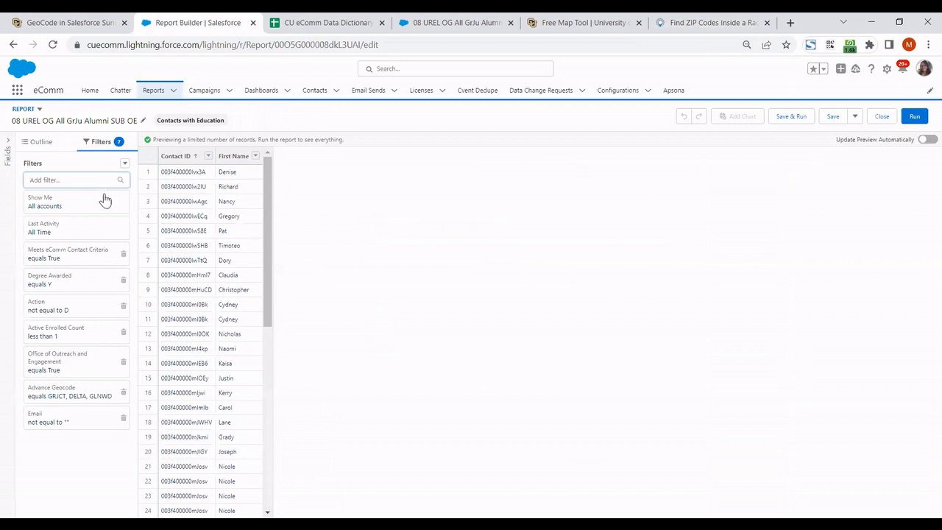
# Step: Add a Home Address Zip filter using "starts with" and the copied ZIP codes, and delete the Advance Geocode filter
pyautogui.write('home add')
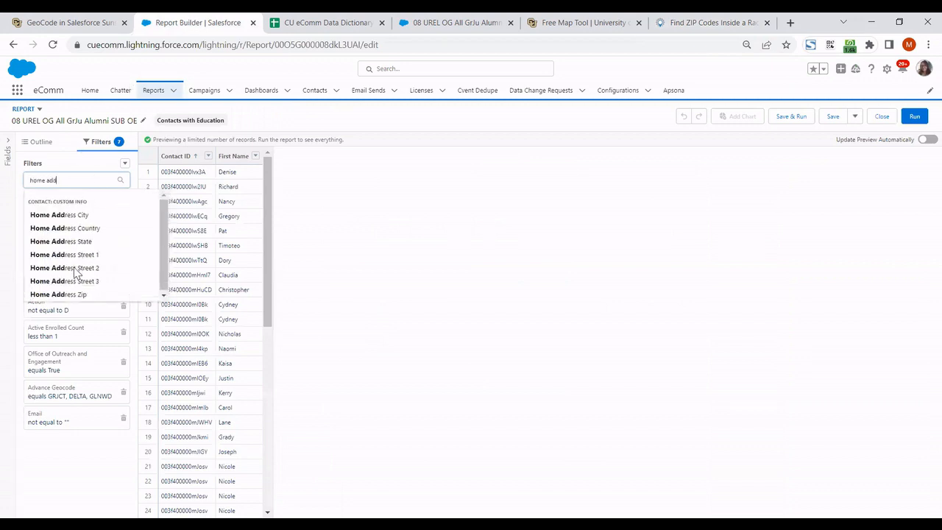
pyautogui.click(73, 302)
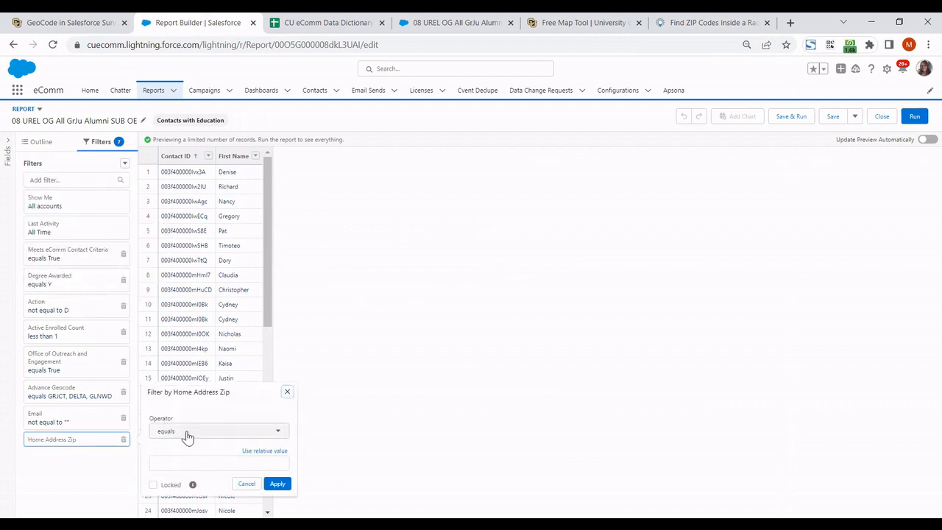
pyautogui.click(186, 435)
pyautogui.scroll(-1, 206, 369)
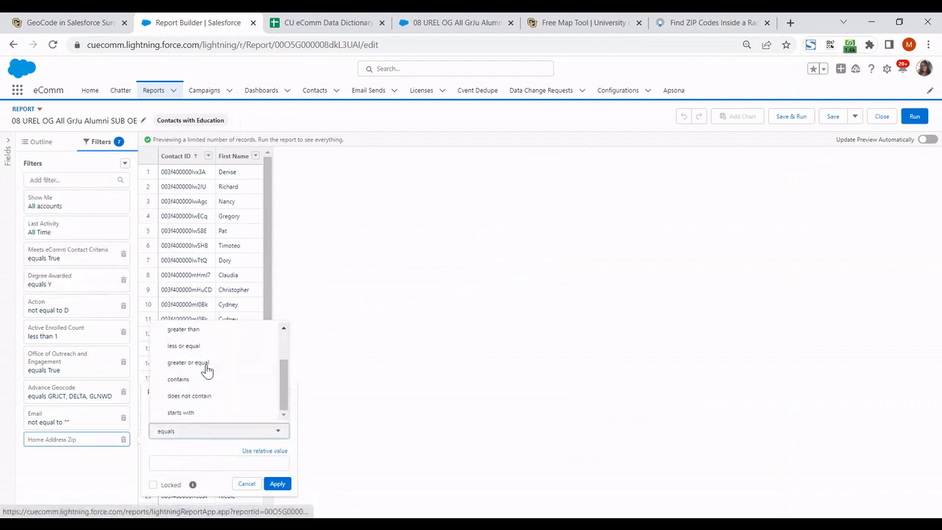
pyautogui.click(200, 414)
pyautogui.click(189, 464)
pyautogui.hotkey('ctrl', 'v')
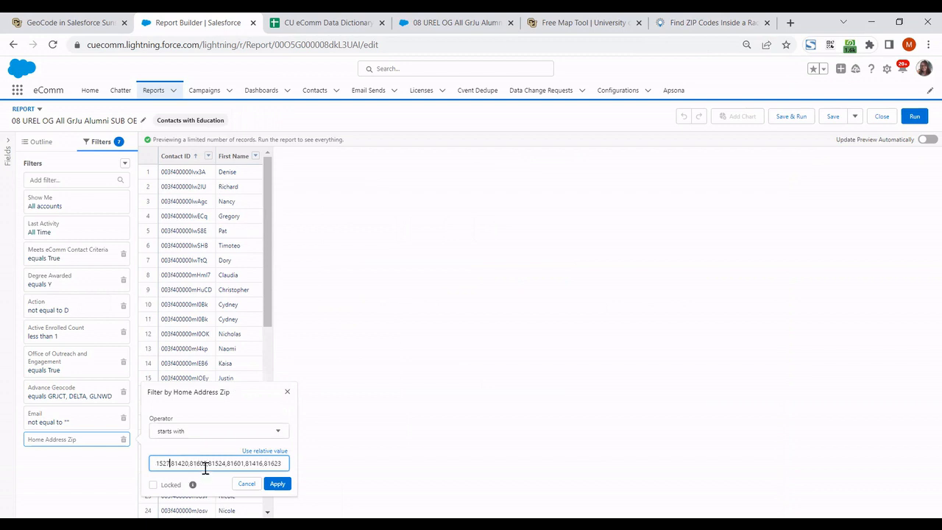
pyautogui.click(277, 485)
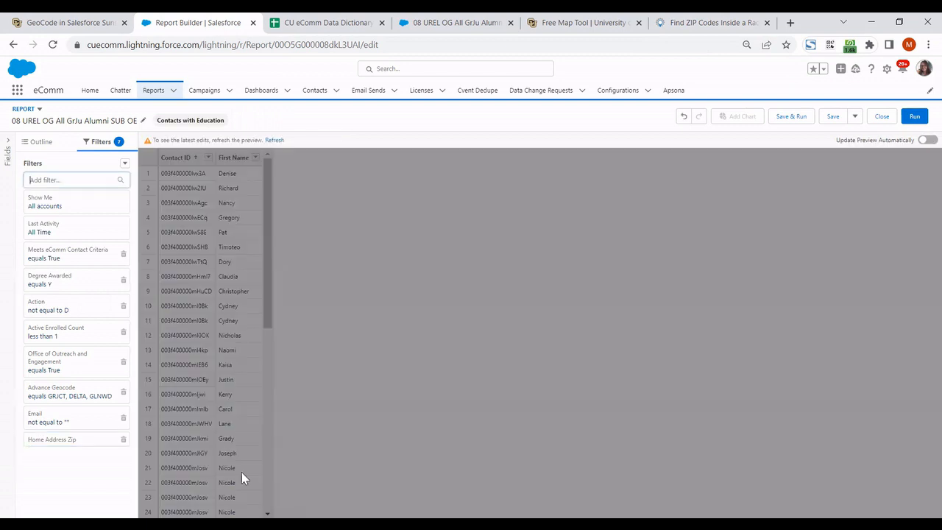
pyautogui.scroll(-2, 107, 402)
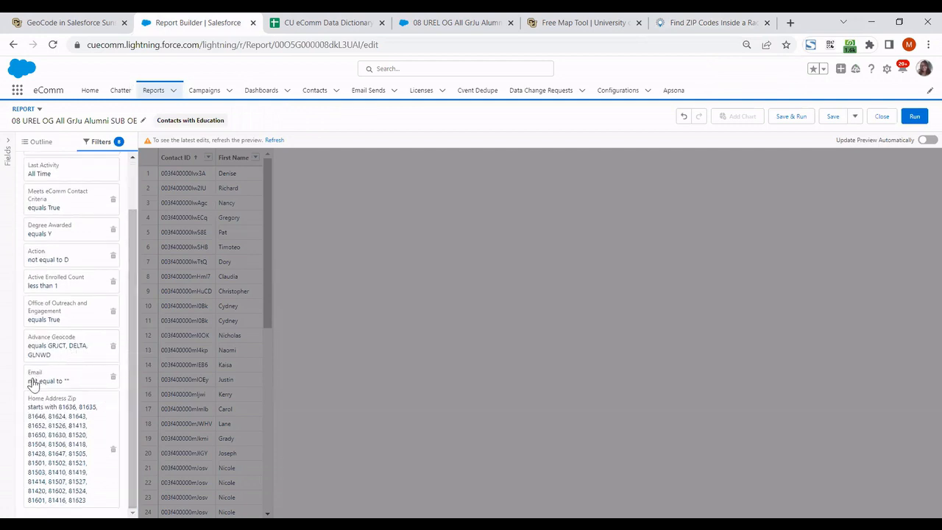
pyautogui.click(112, 348)
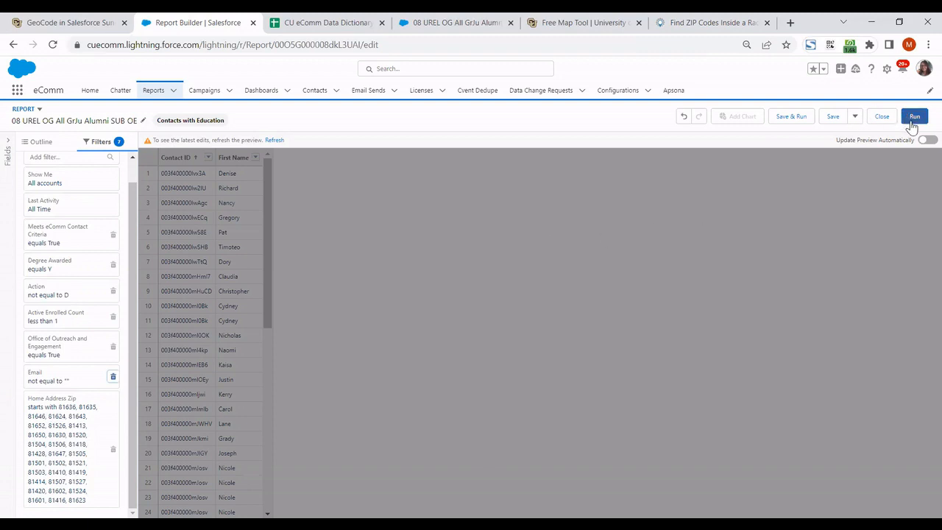
# Step: Check the Unique Contact ID total of the report run with the Home Address Zip filter
pyautogui.click(436, 28)
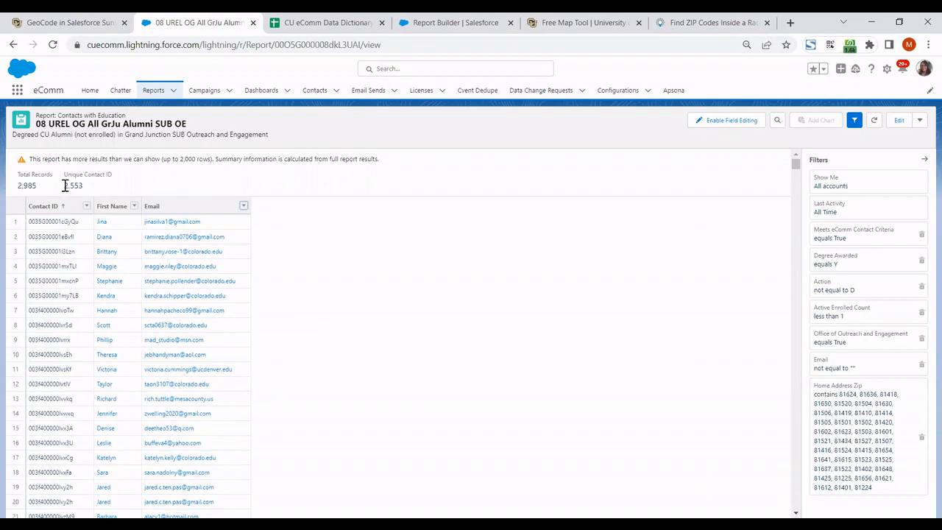
pyautogui.moveTo(64, 186); pyautogui.dragTo(85, 185)
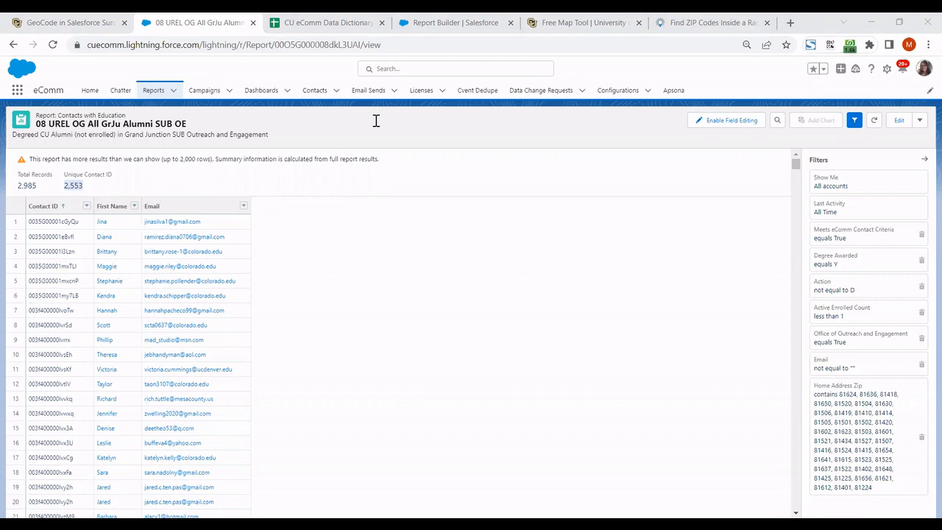
# Step: Try to put the FreeMapTools ZIP code list for the 80-mile radius into the Home Address Zip filter
pyautogui.click(677, 22)
pyautogui.click(501, 409)
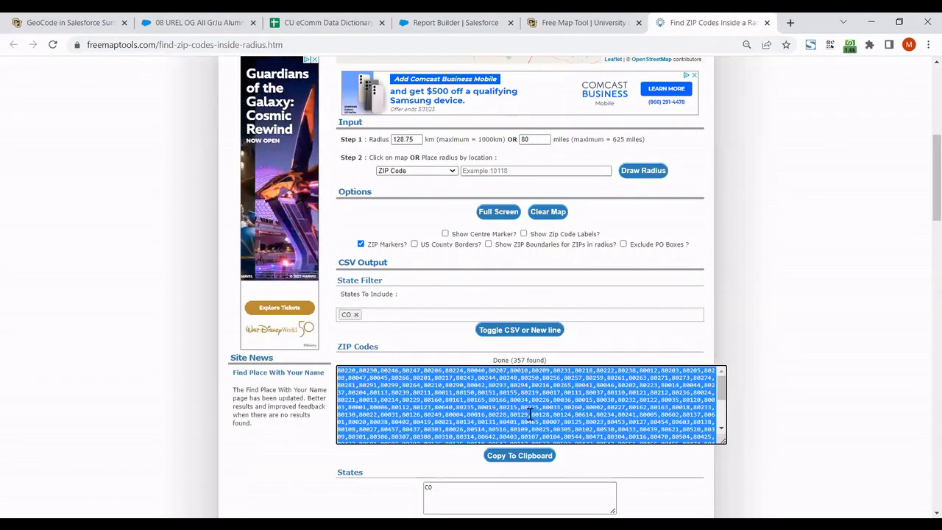
pyautogui.click(457, 22)
pyautogui.hotkey('ctrl', 'v')
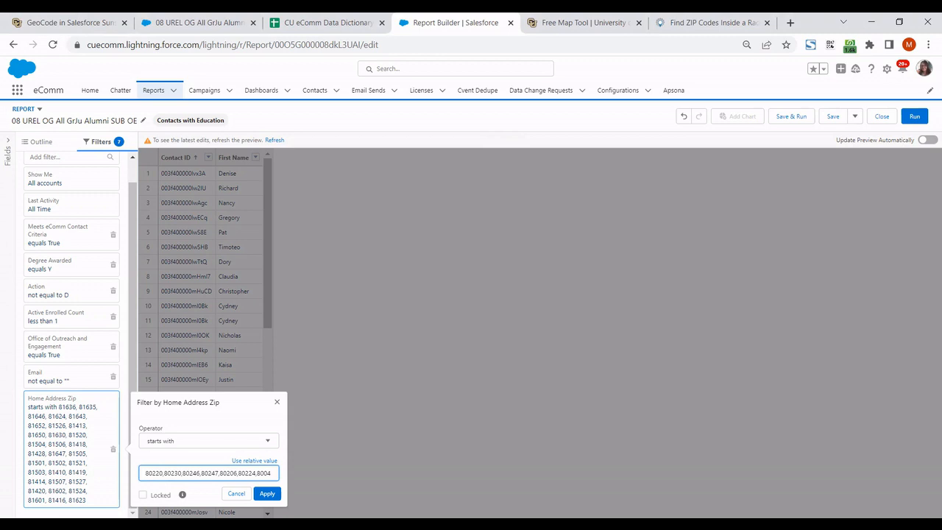
pyautogui.click(294, 185)
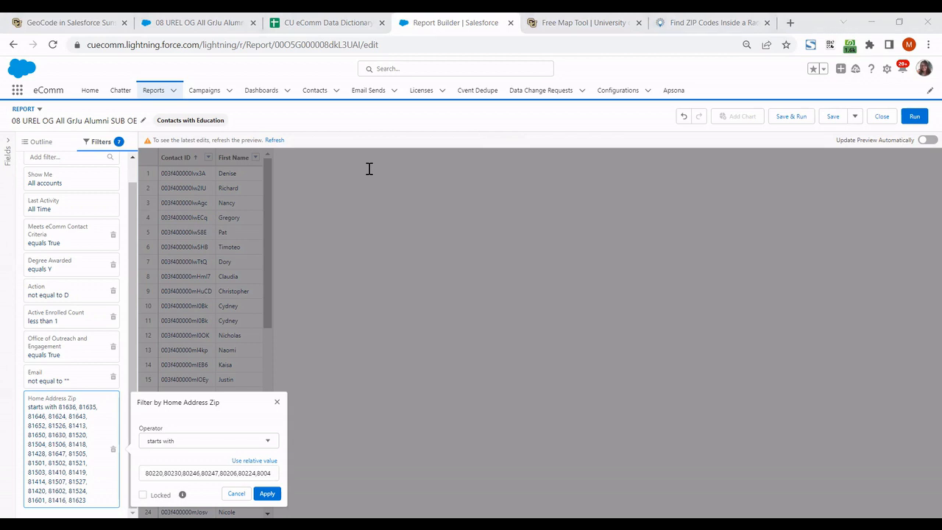
# Step: Replace the Home Address Zip filter's values with the first part of the ZIP list, from 81624, 81636, 81646 up to the entry 81434
pyautogui.click(198, 475)
pyautogui.hotkey('ctrl', 'a')
pyautogui.hotkey('ctrl', 'v')
pyautogui.click(264, 420)
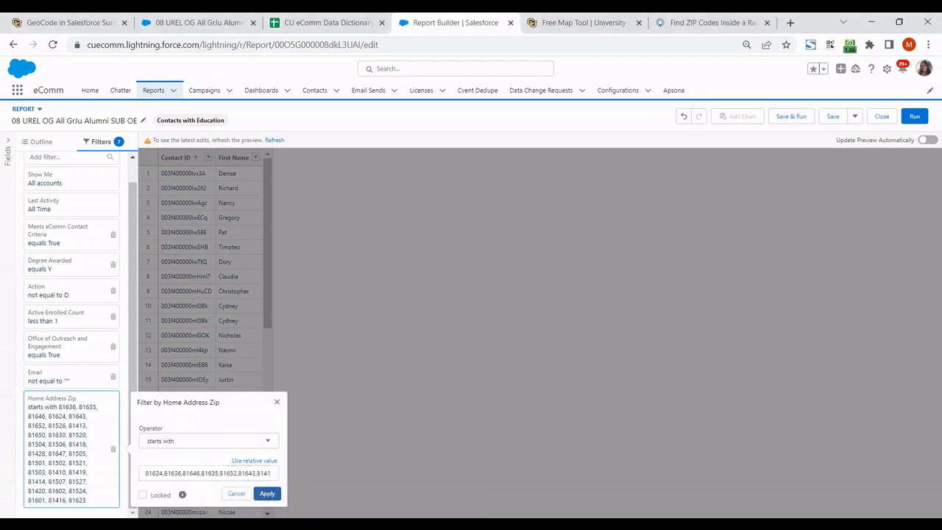
pyautogui.click(266, 494)
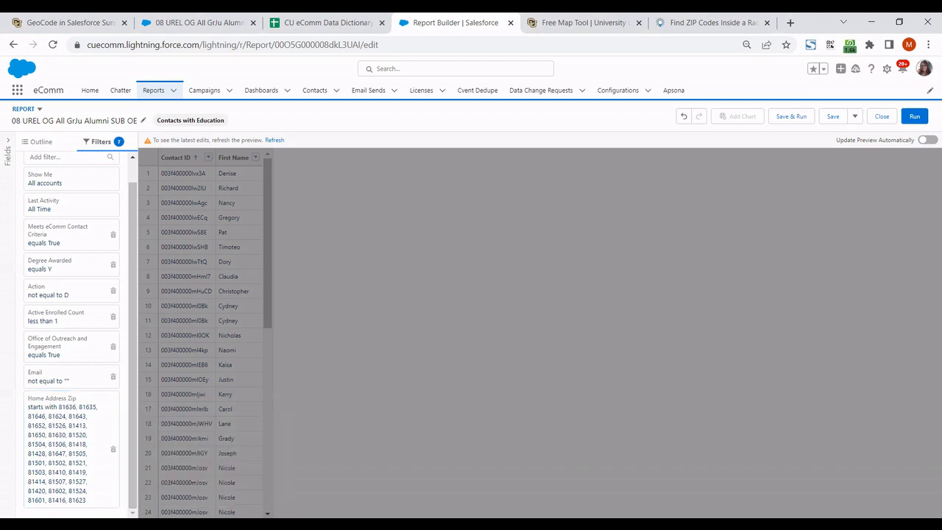
# Step: Add a second Home Address Zip filter with the "equals" operator and the rest of the ZIP list, from 81527, 81507 to the final entry 81224
pyautogui.click(57, 180)
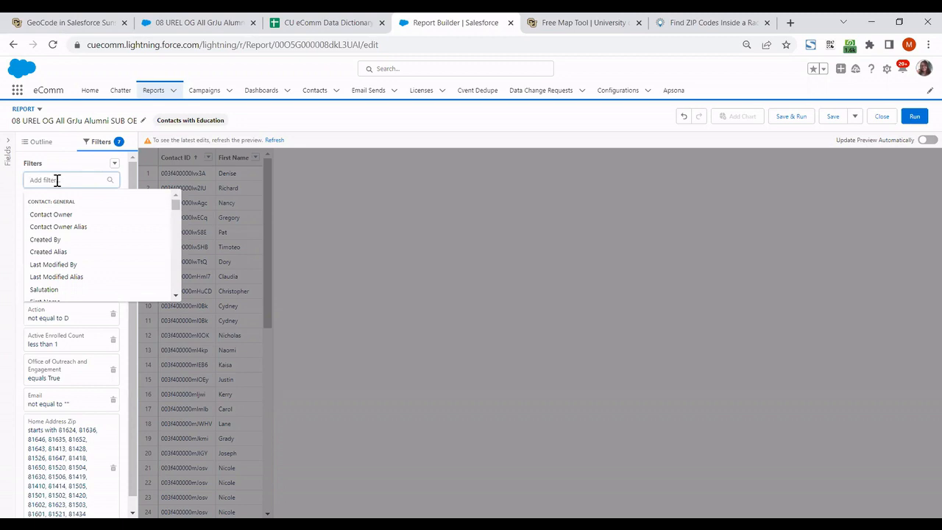
pyautogui.write('home add')
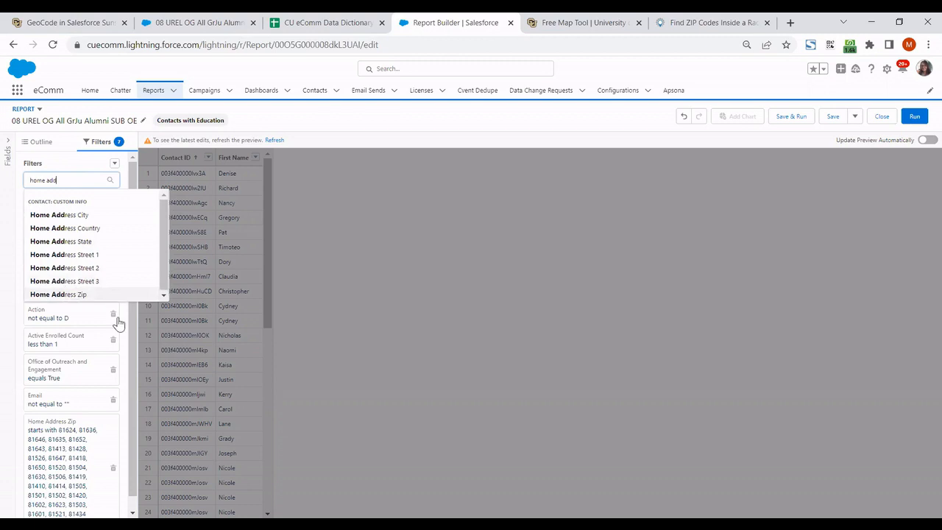
pyautogui.click(58, 294)
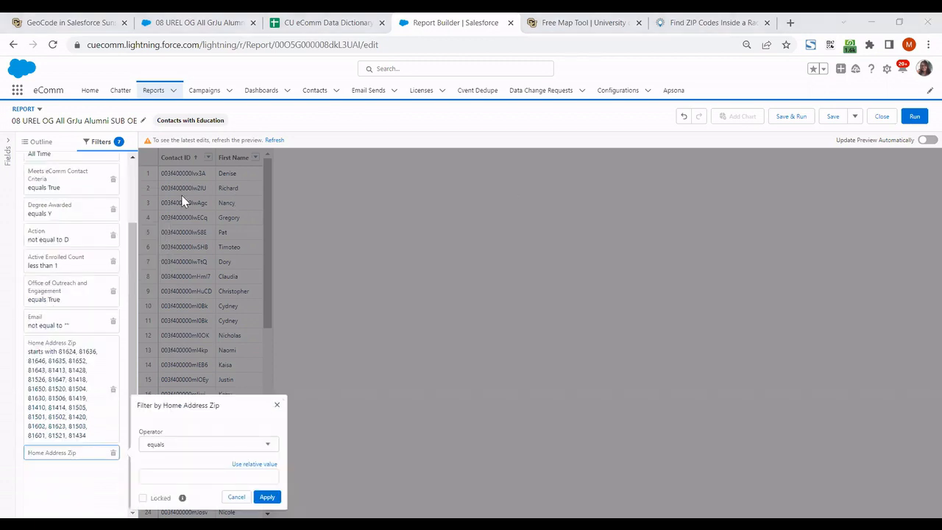
pyautogui.click(160, 476)
pyautogui.hotkey('ctrl', 'v')
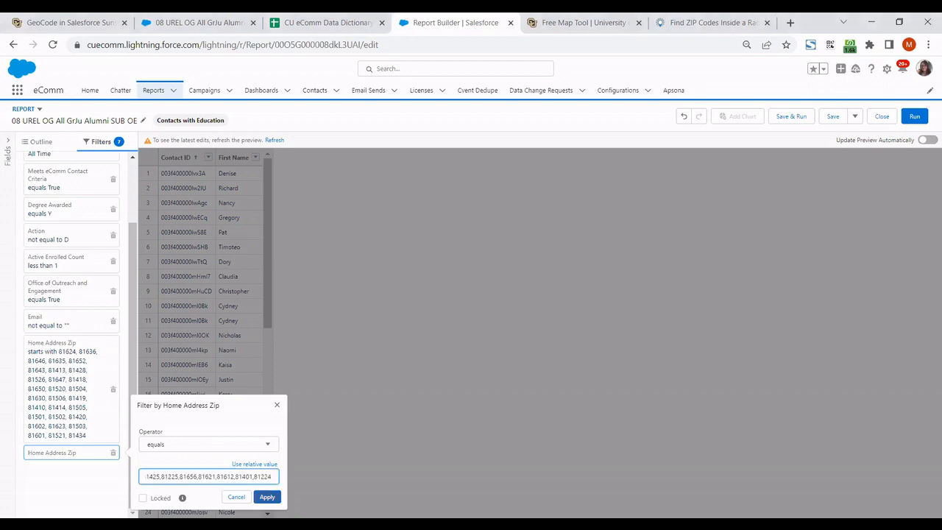
pyautogui.click(267, 497)
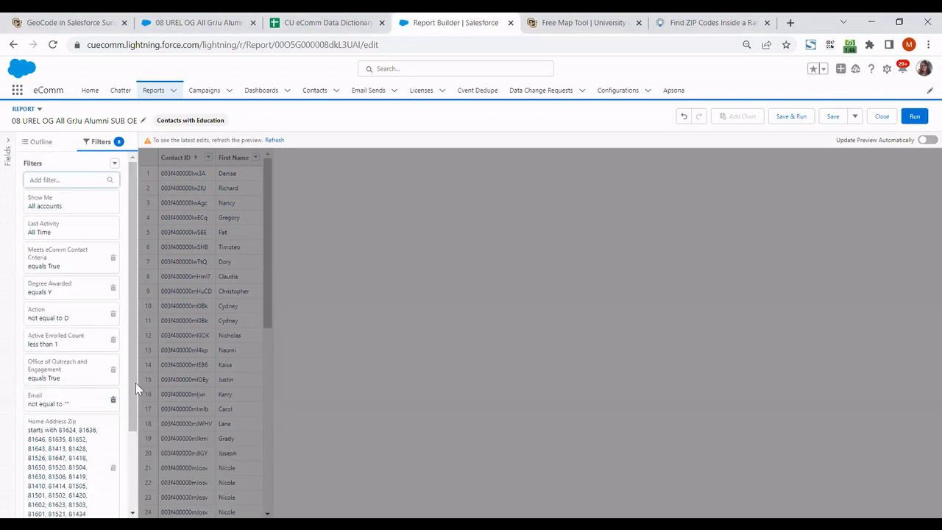
# Step: Add the filter logic 1 AND 2 AND 3 AND 4 AND 5 AND 6 AND (7 OR 8) to the report
pyautogui.moveTo(135, 383); pyautogui.dragTo(139, 468)
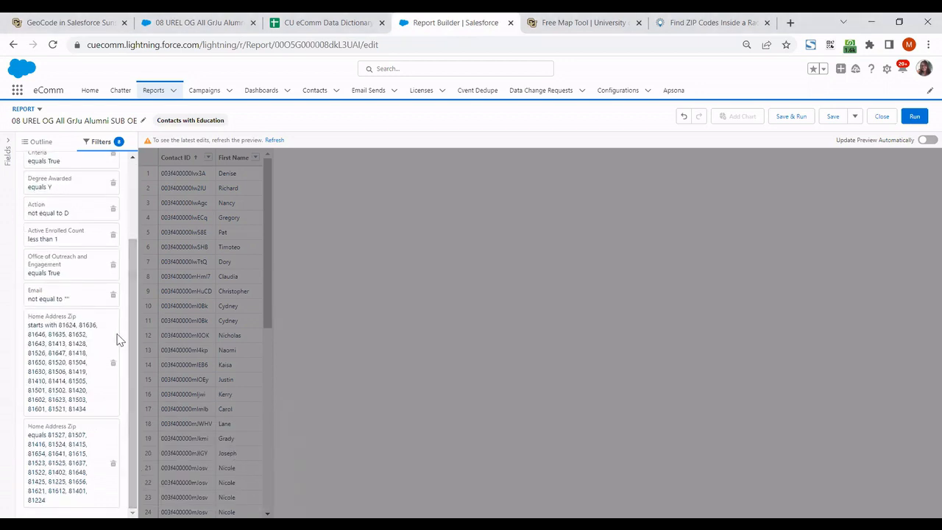
pyautogui.scroll(3, 125, 338)
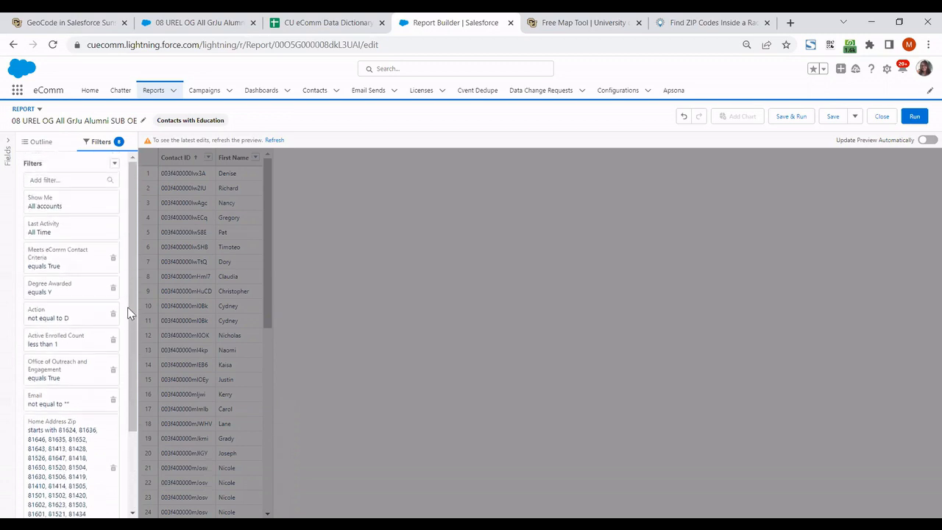
pyautogui.click(114, 163)
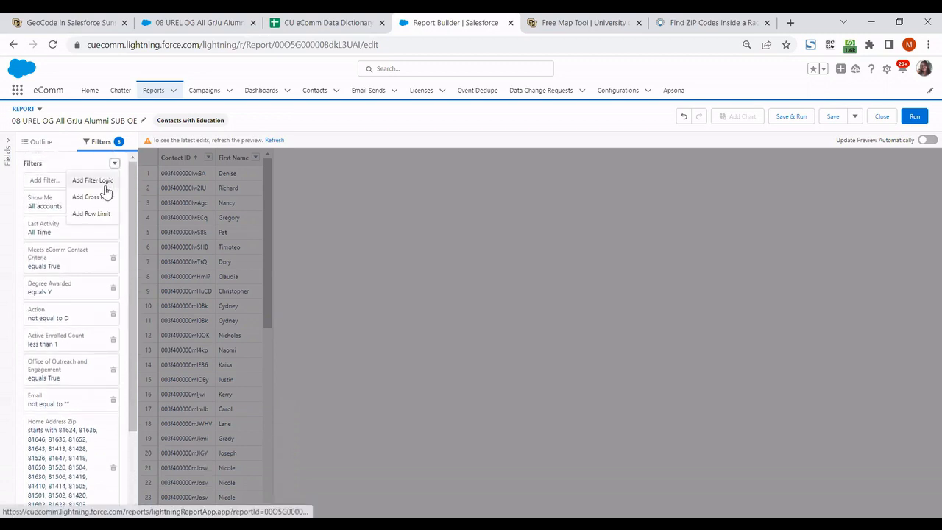
pyautogui.click(105, 185)
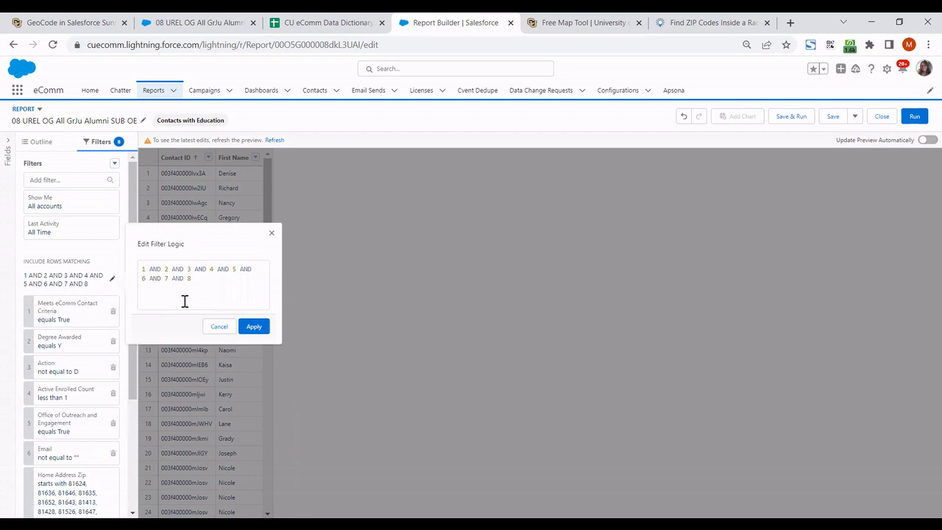
pyautogui.scroll(-2, 100, 295)
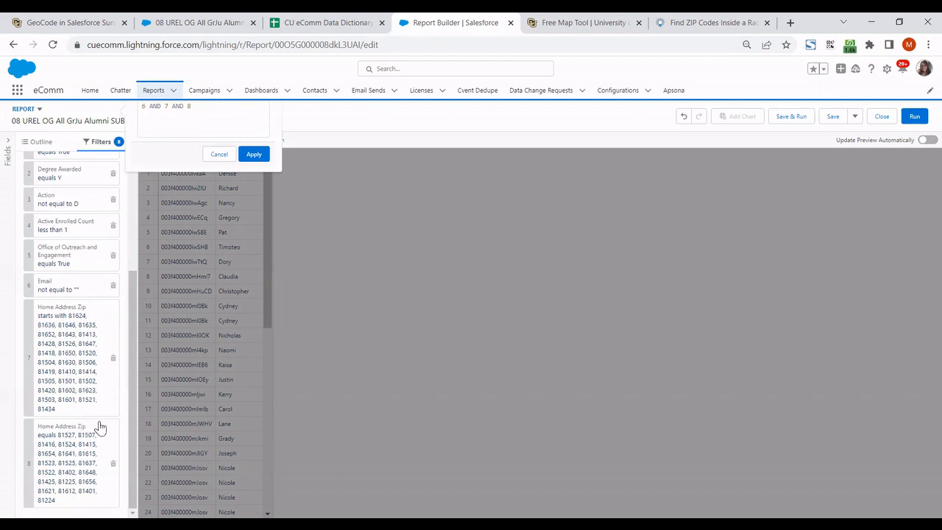
pyautogui.scroll(2, 86, 394)
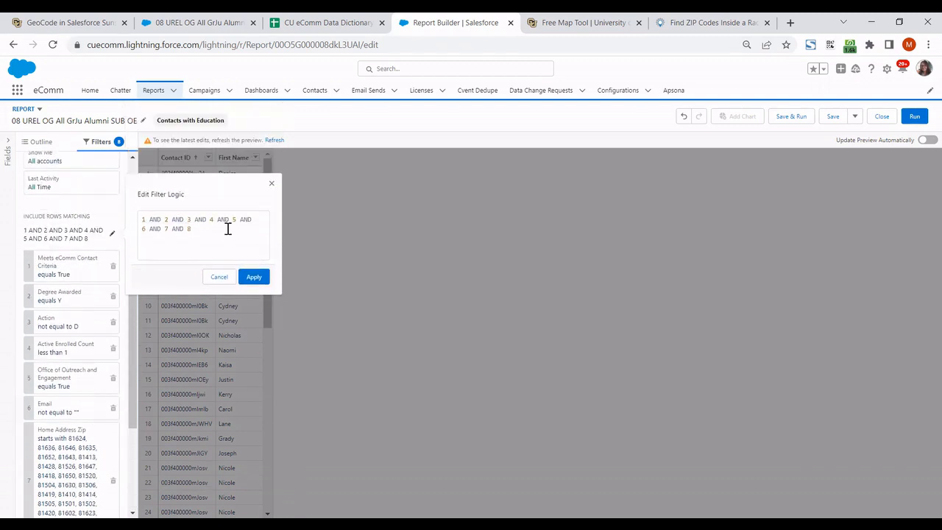
pyautogui.click(165, 229)
pyautogui.write('(')
pyautogui.press('BackSpace')
pyautogui.press('BackSpace')
pyautogui.press('BackSpace')
pyautogui.write('OR')
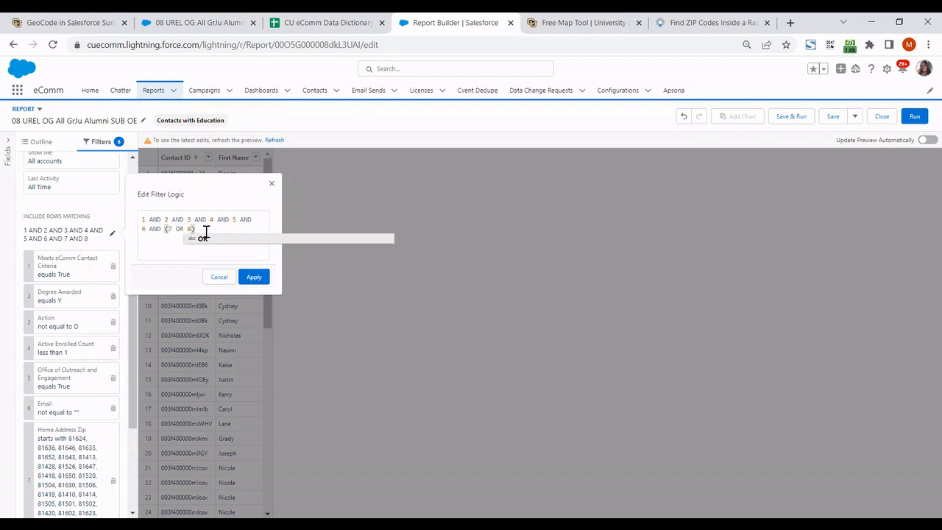
pyautogui.click(254, 277)
# Step: Change the operator of the second Home Address Zip filter, number 8, to "starts with"
pyautogui.scroll(-3, 47, 442)
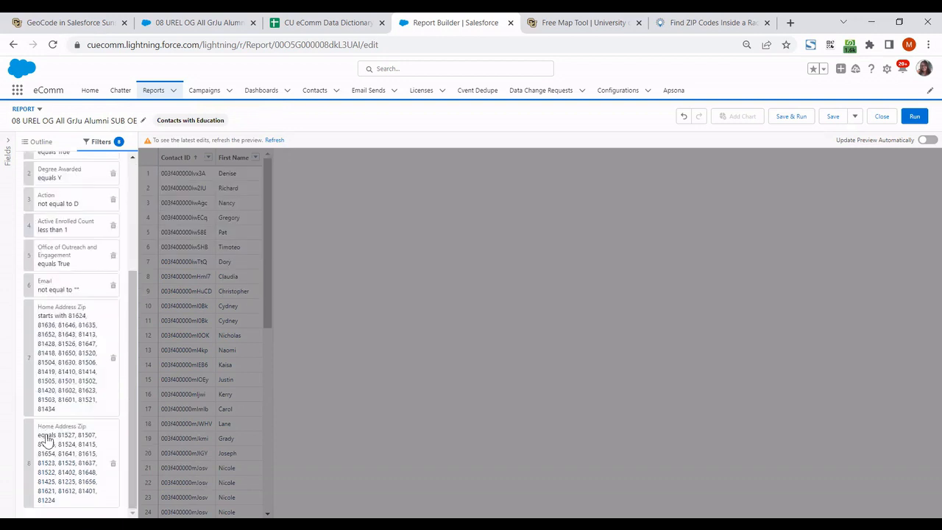
pyautogui.click(83, 439)
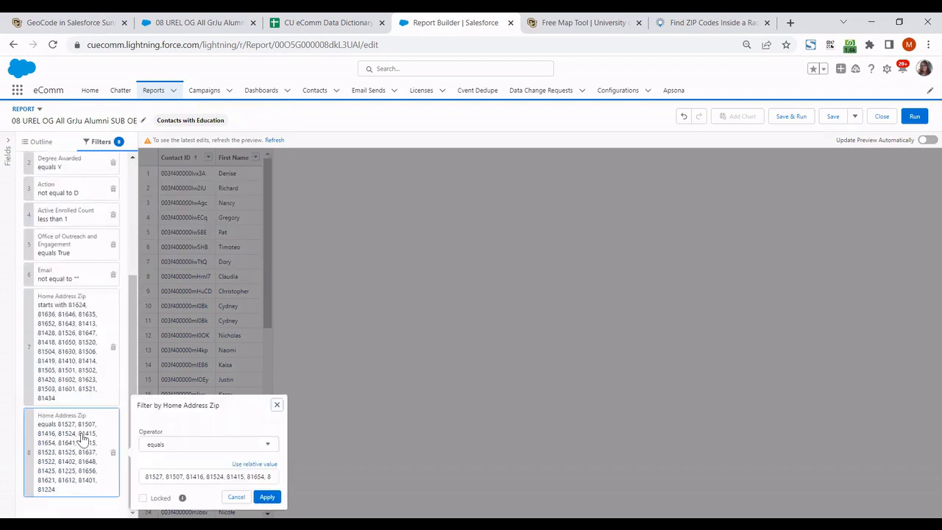
pyautogui.click(172, 444)
pyautogui.scroll(-2, 187, 368)
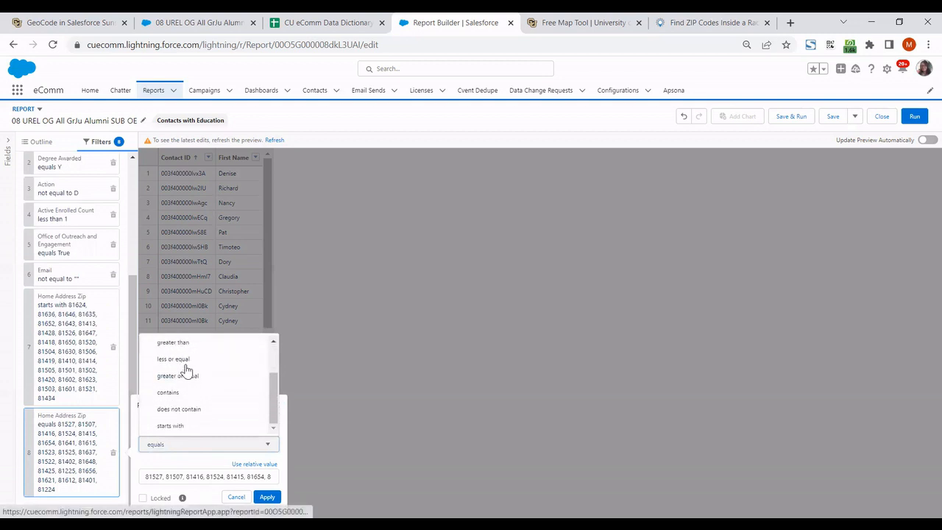
pyautogui.click(185, 427)
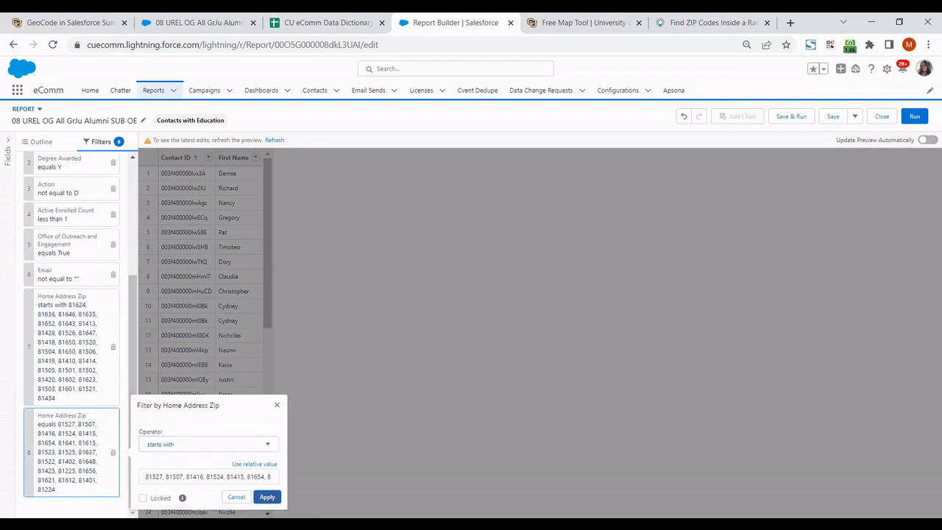